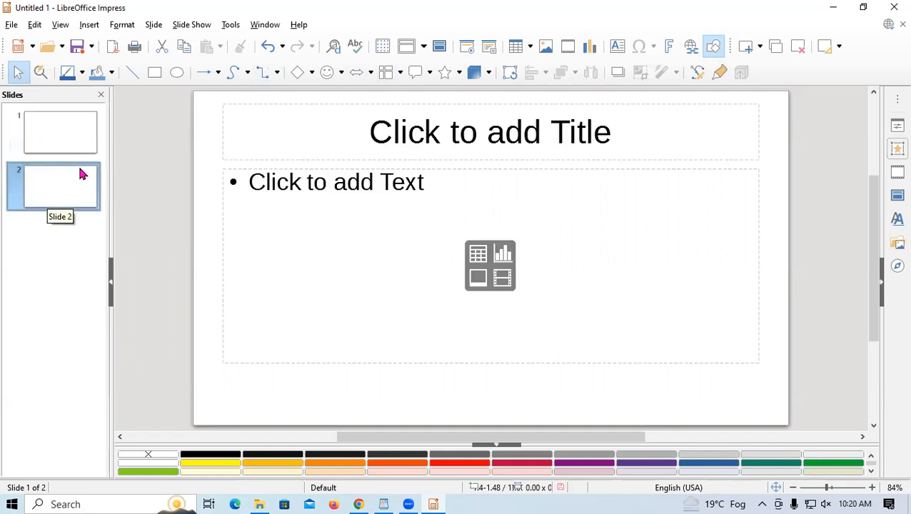
Step: Apply the Blank Slide layout to slide 2 and add a new slide after it
right_click(83, 174)
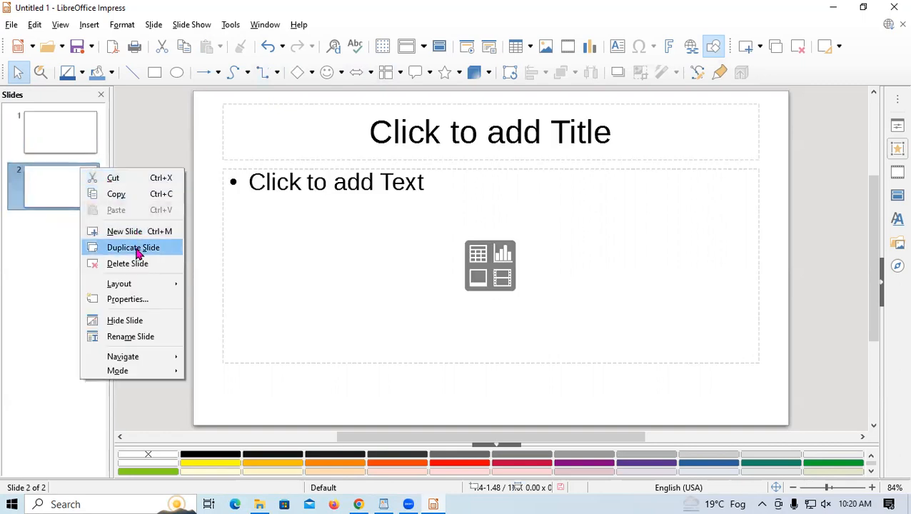
mouse_move(160, 287)
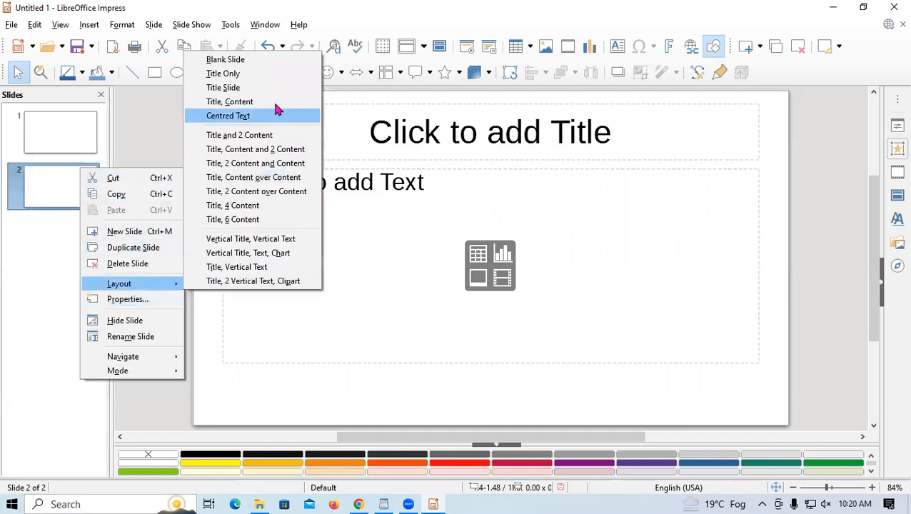
click(226, 59)
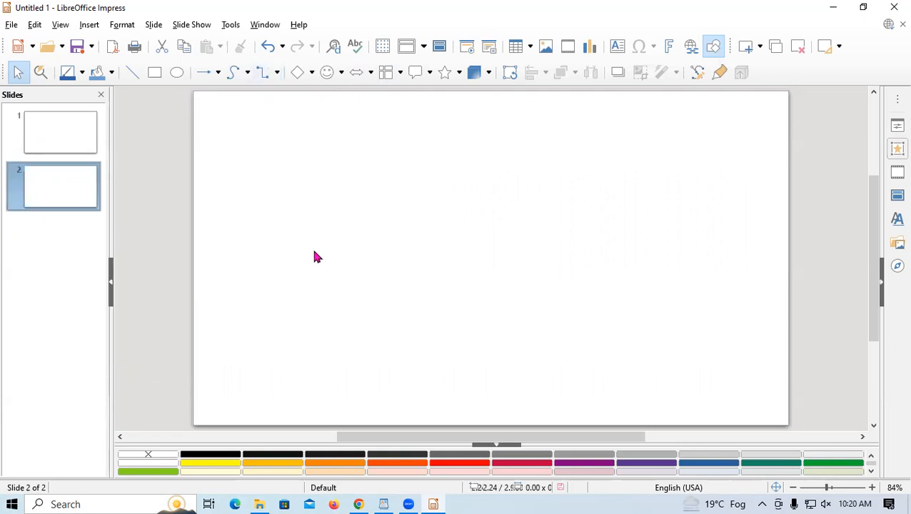
key(ctrl+m)
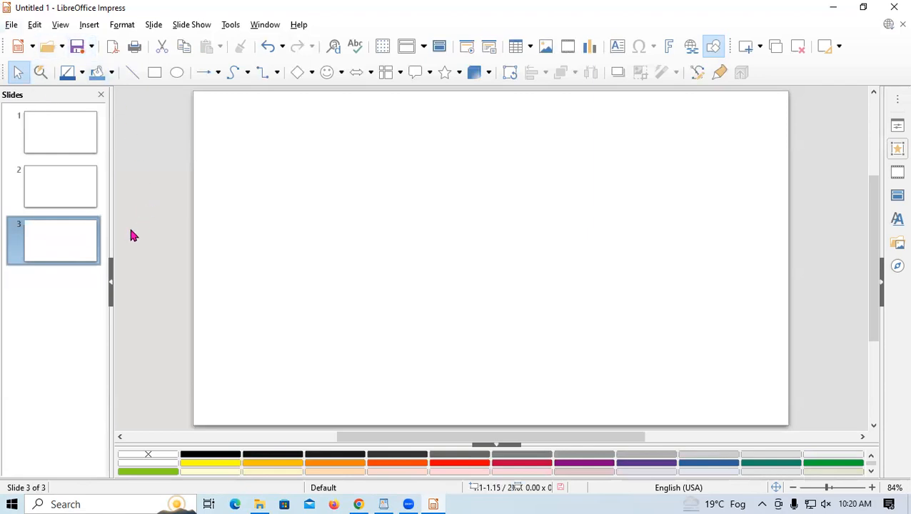
Step: Try the Title Only layout and the Title, Content layout on slide 1
right_click(43, 132)
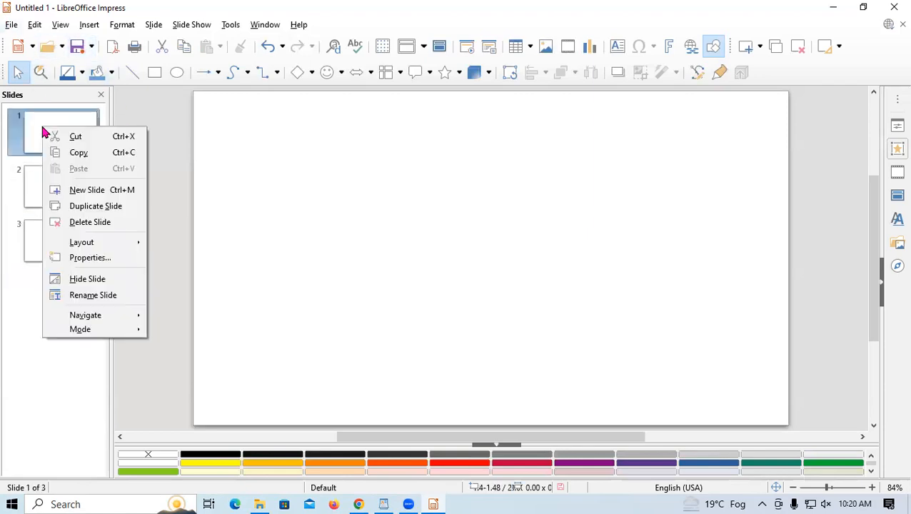
mouse_move(116, 245)
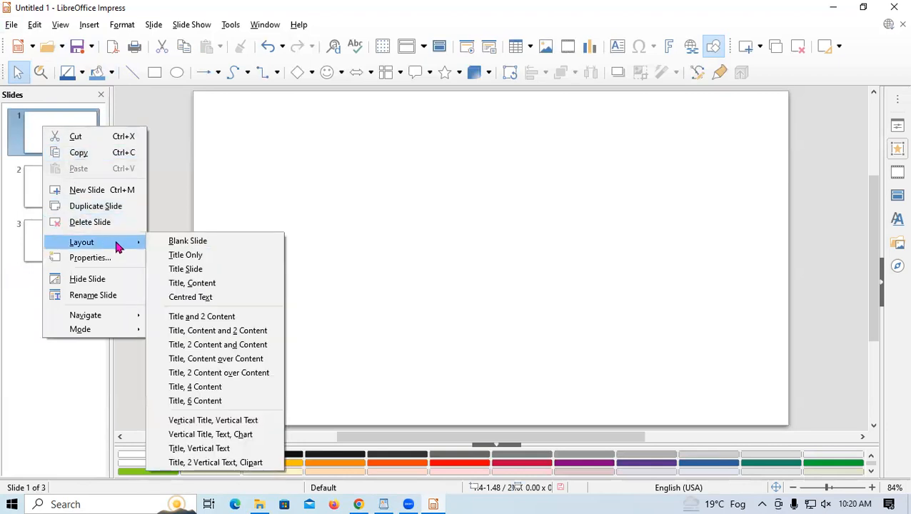
click(187, 262)
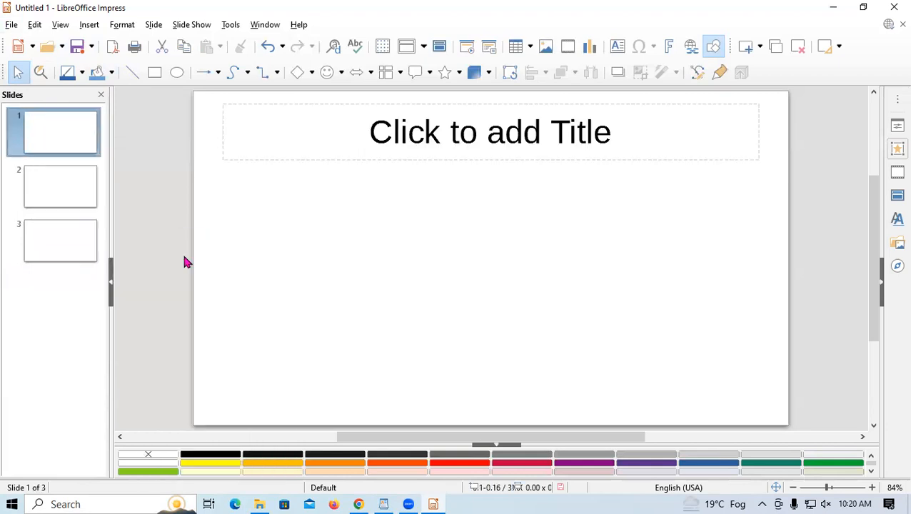
right_click(54, 142)
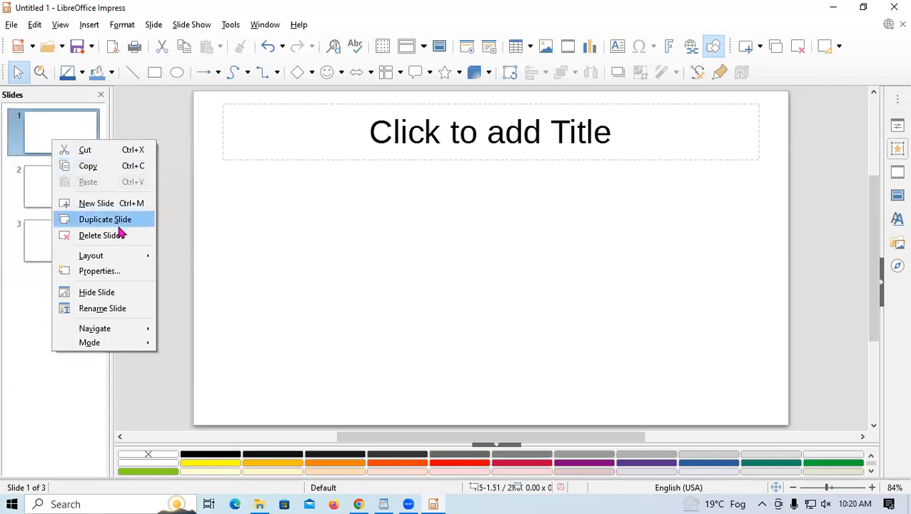
mouse_move(136, 258)
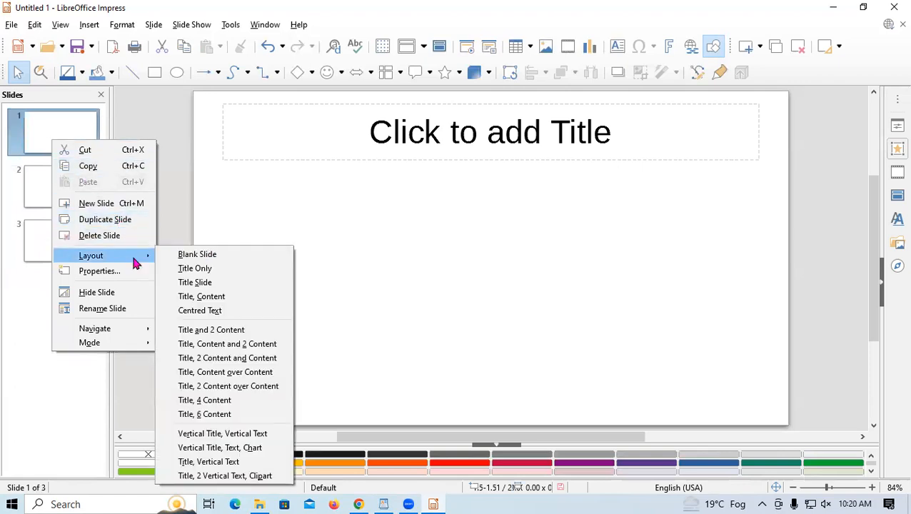
click(184, 296)
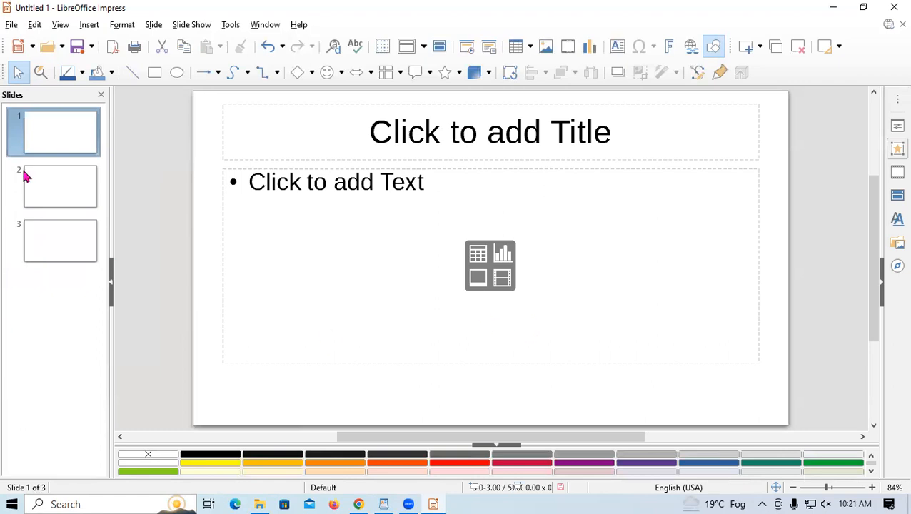
Step: Apply the Title and 2 Content layout to slide 1
right_click(79, 135)
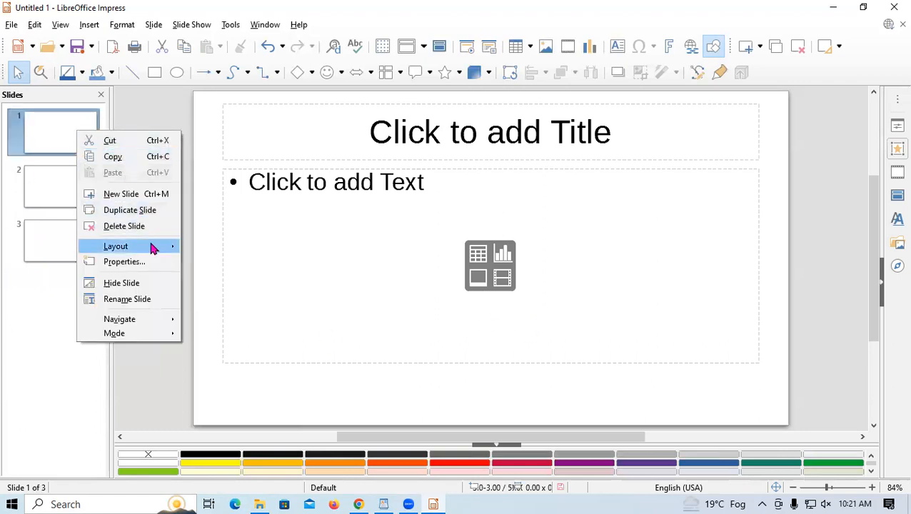
mouse_move(152, 247)
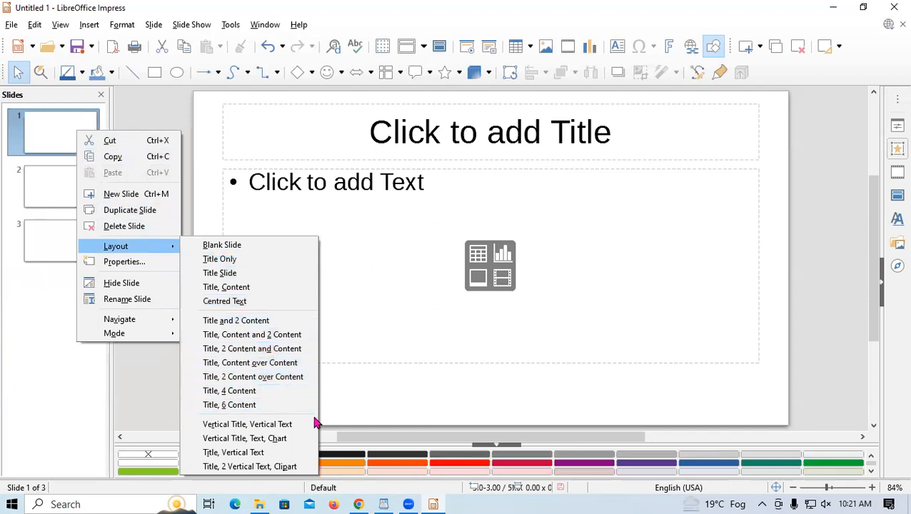
click(262, 322)
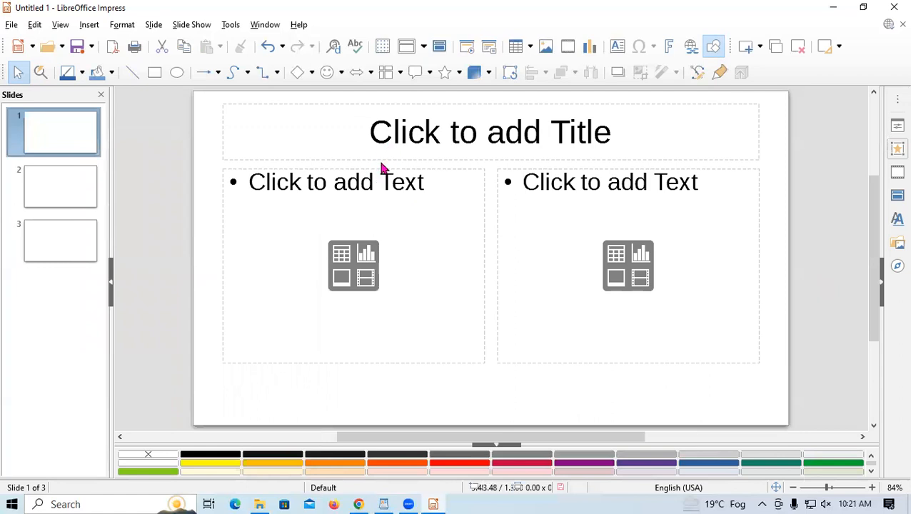
Step: Enter COMPUTER SYSTEM as the title of slide 1
click(393, 143)
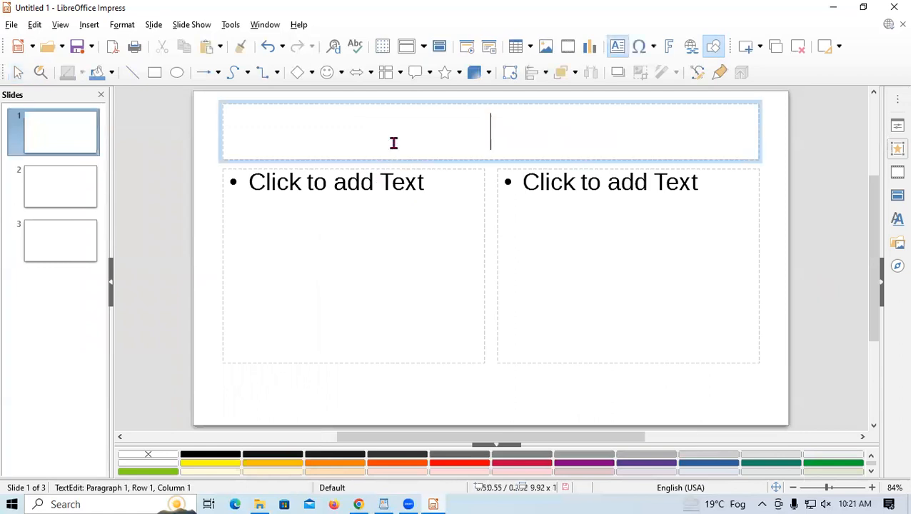
text(COM)
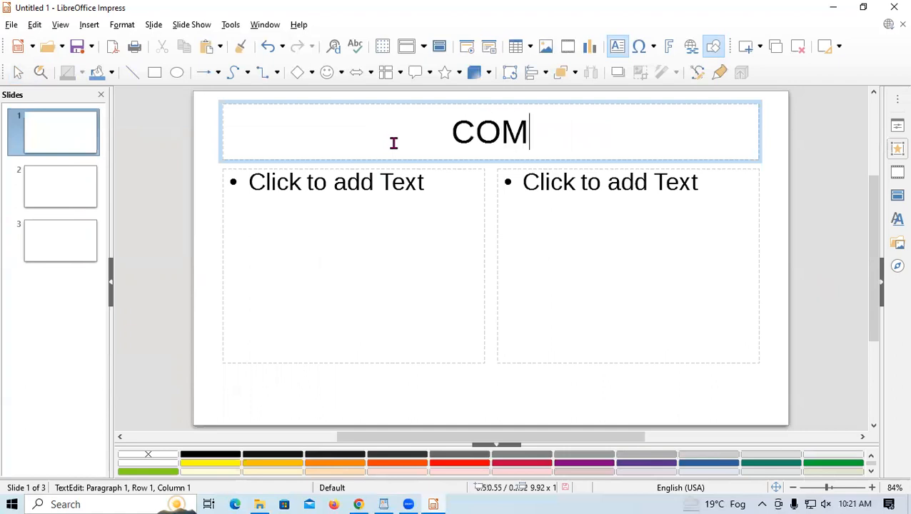
text(PUTER )
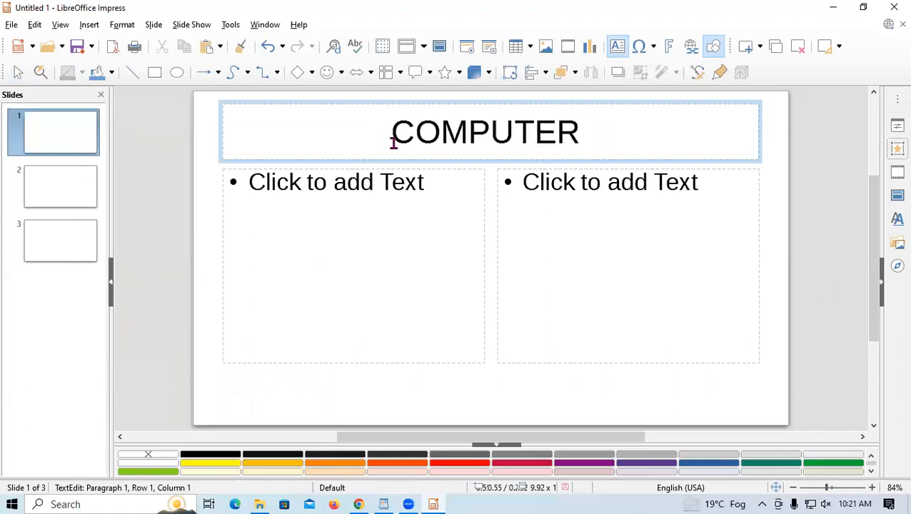
text(SYSTEM)
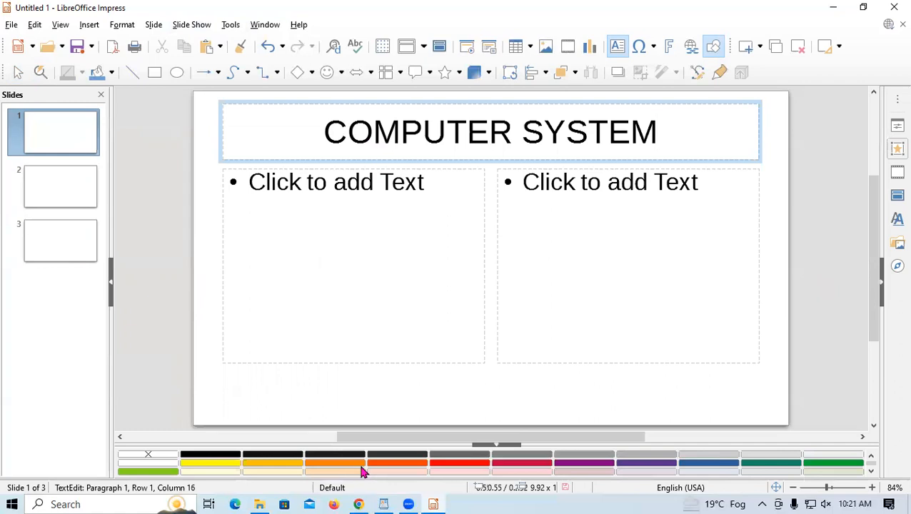
Step: Enter HARDWARE as the bullet in slide 1's first content box and SOFTWARE in the second
click(305, 199)
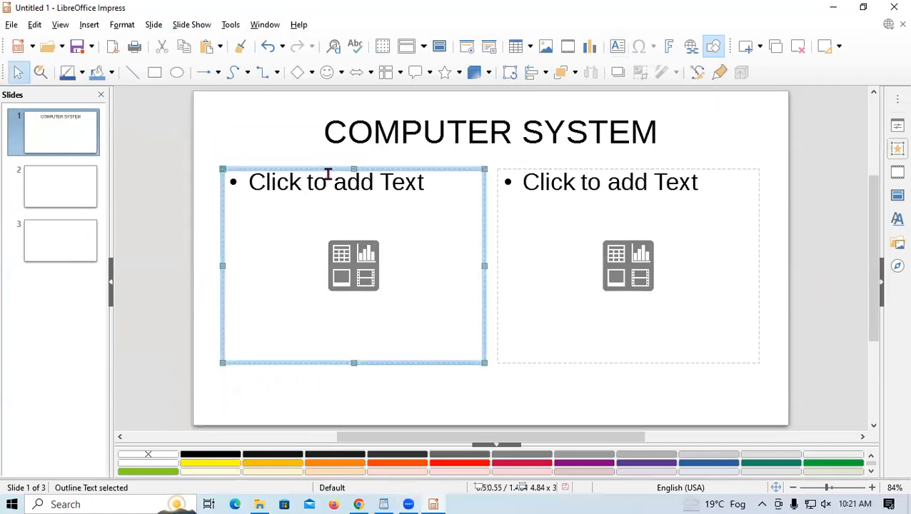
click(376, 188)
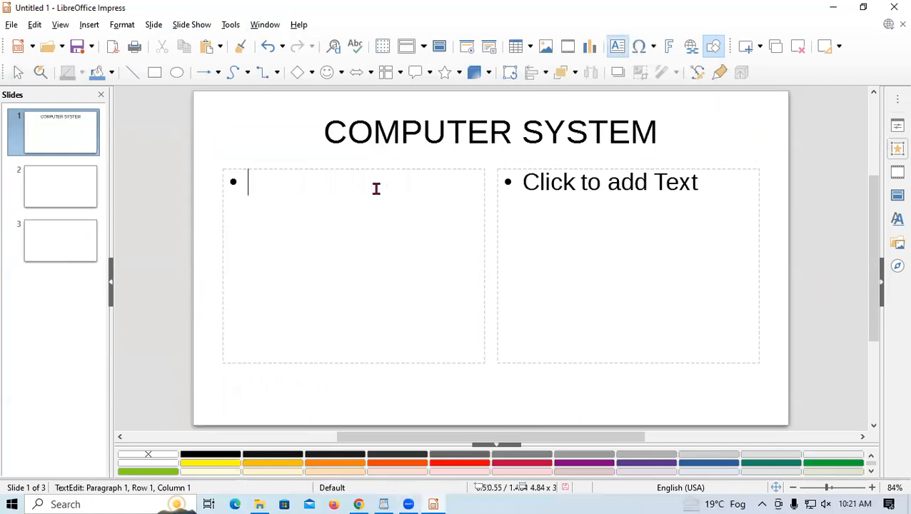
text(HARDWARE)
click(575, 181)
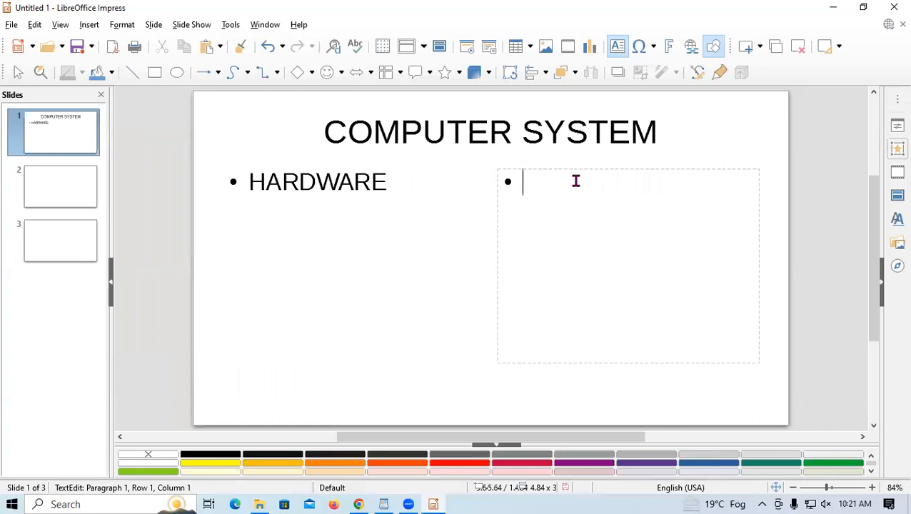
text(SOF)
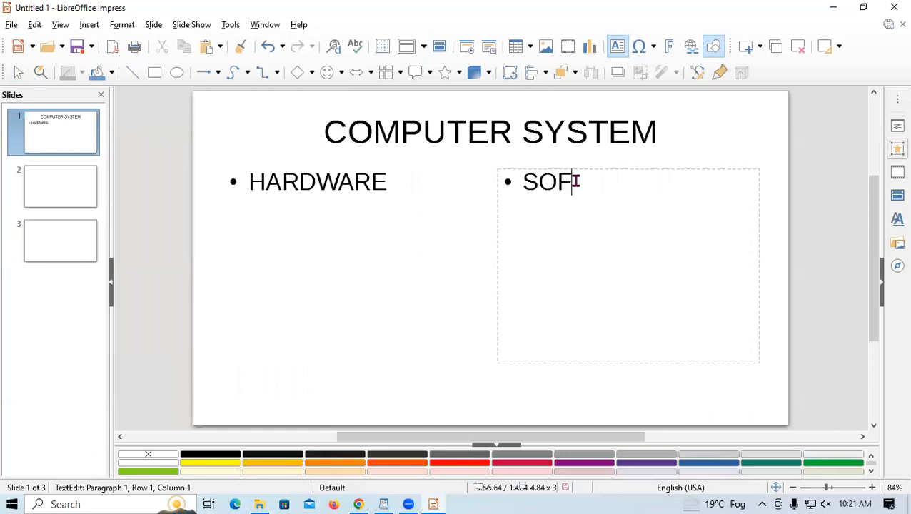
text(TWARE)
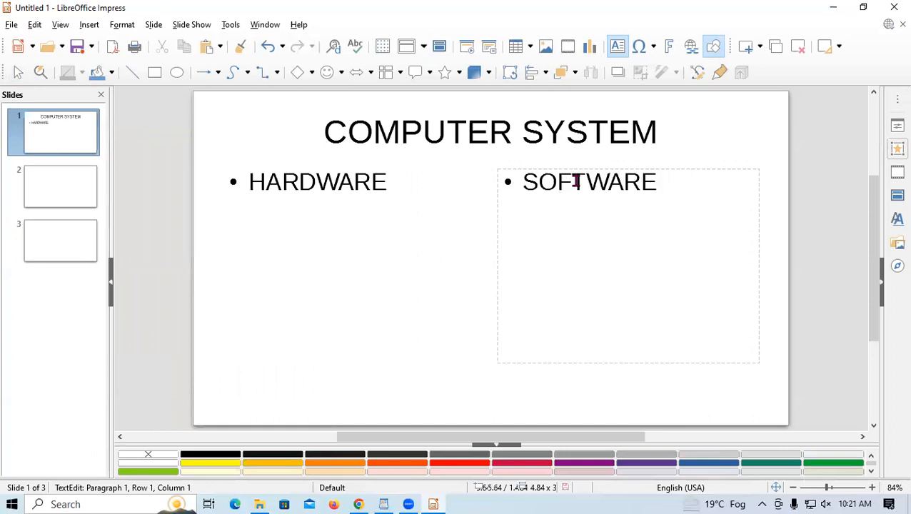
click(228, 231)
click(647, 271)
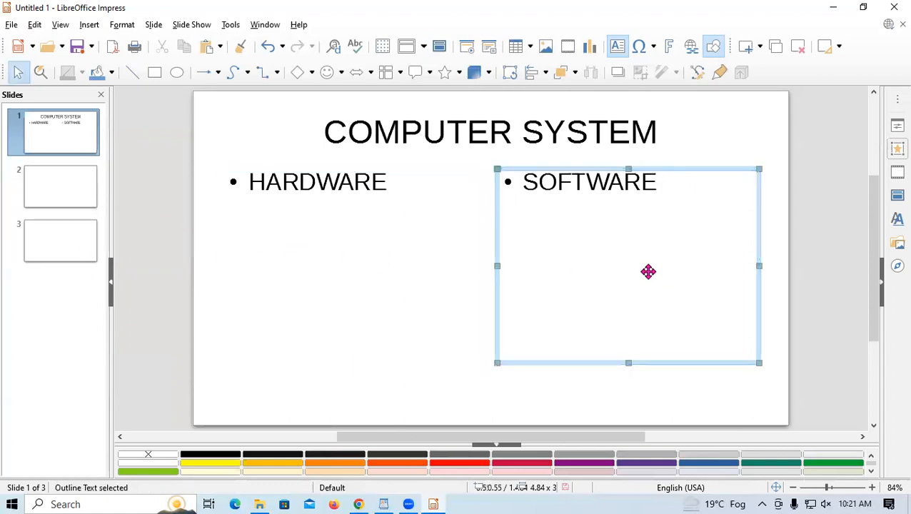
click(360, 200)
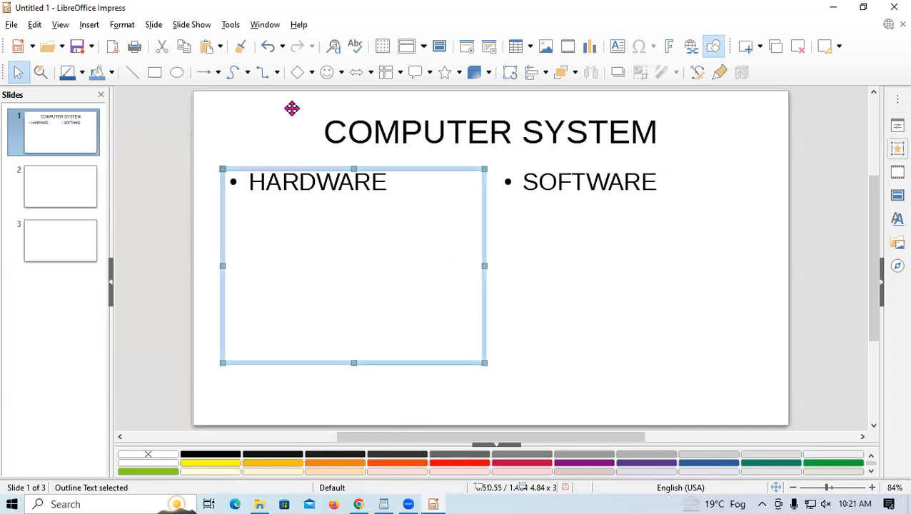
click(120, 26)
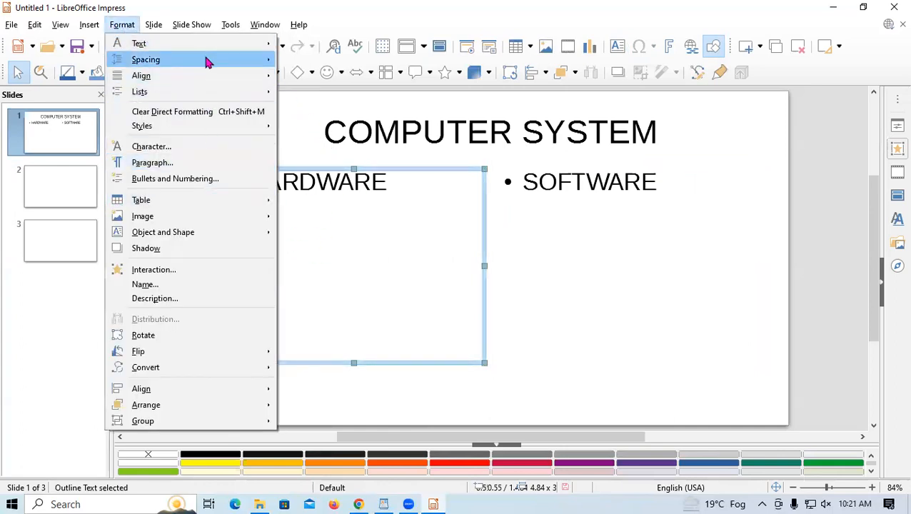
click(407, 261)
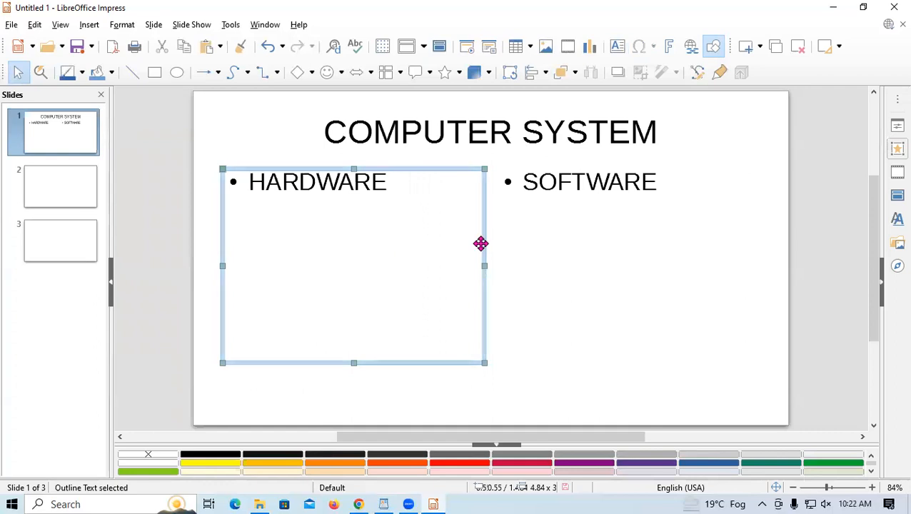
click(626, 227)
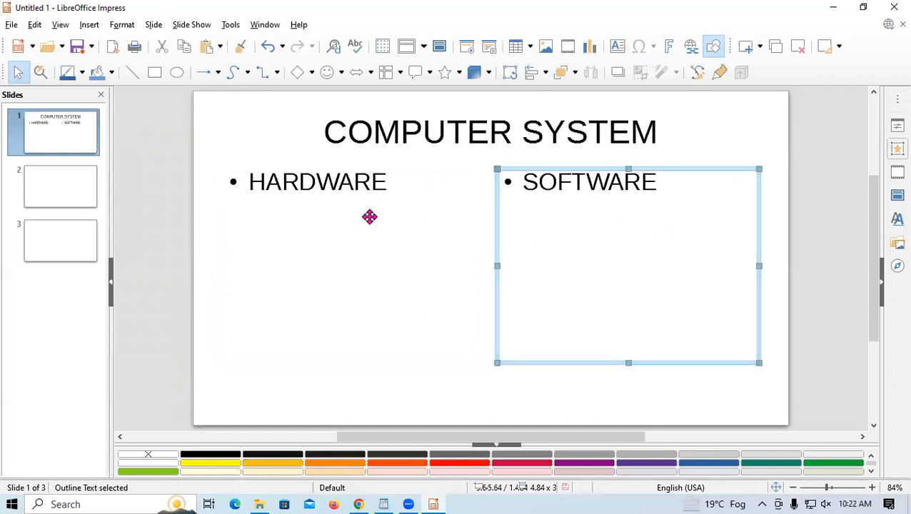
Step: Open the blank slide 2 for editing
click(88, 197)
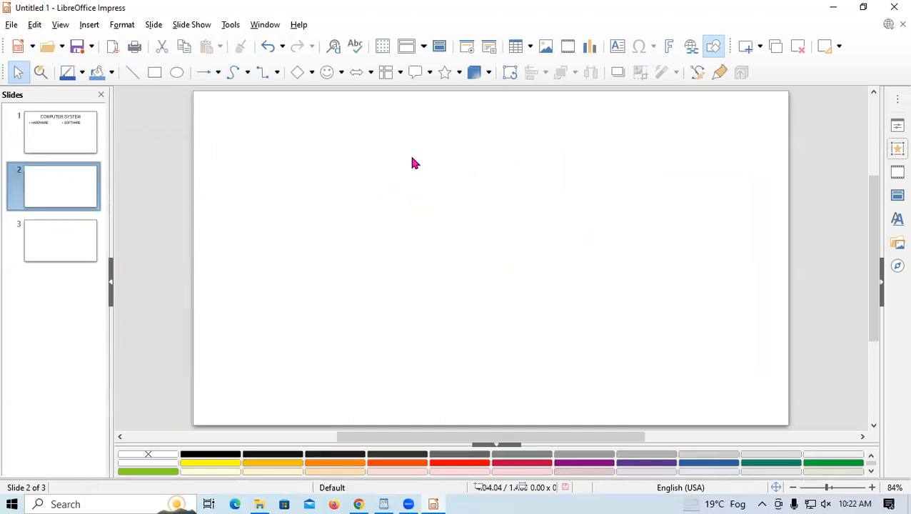
click(371, 187)
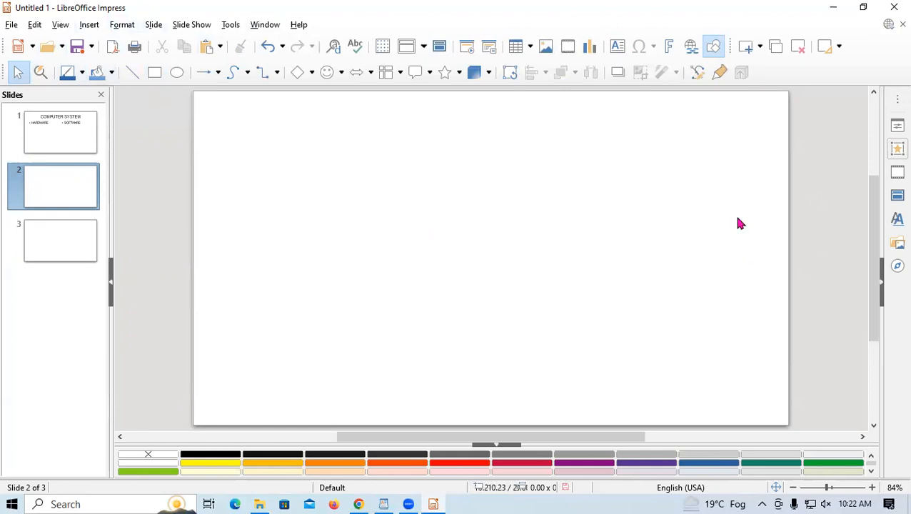
Step: Hide the drawing tools and show them again
click(717, 53)
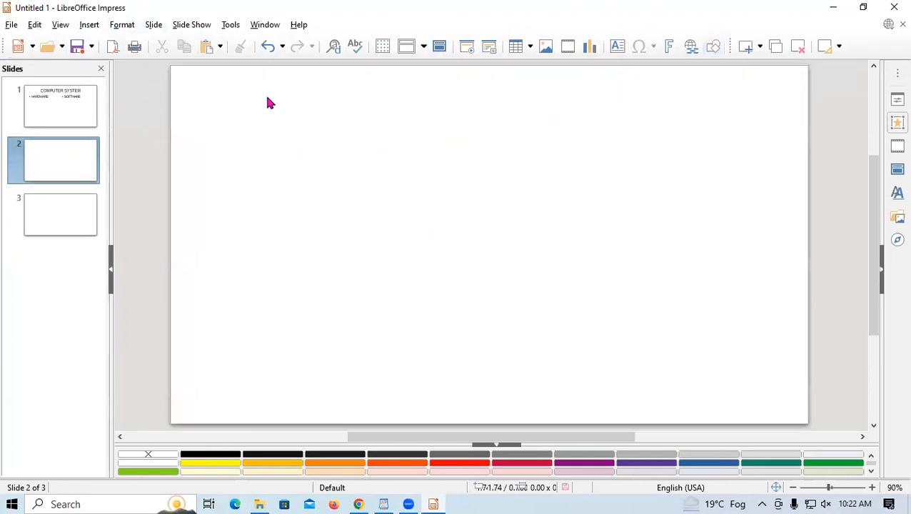
scroll(314, 214, up, 3)
scroll(307, 210, down, 2)
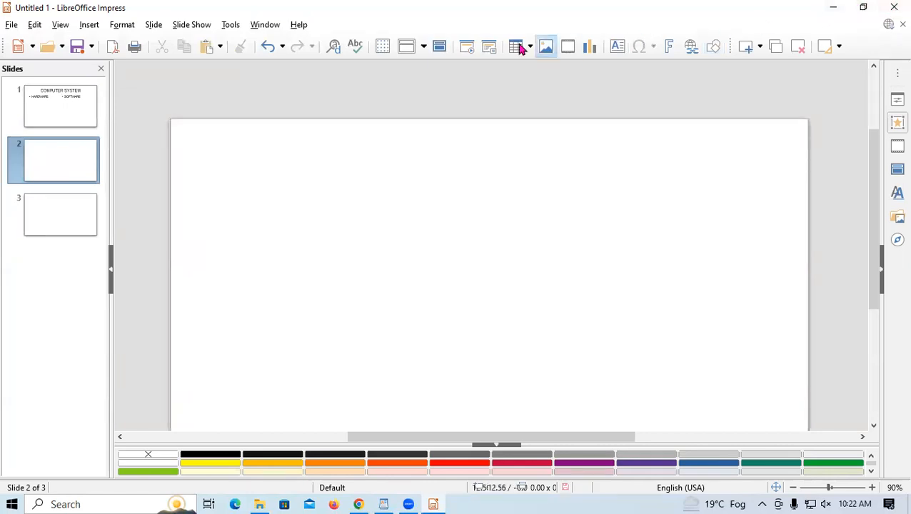
click(713, 47)
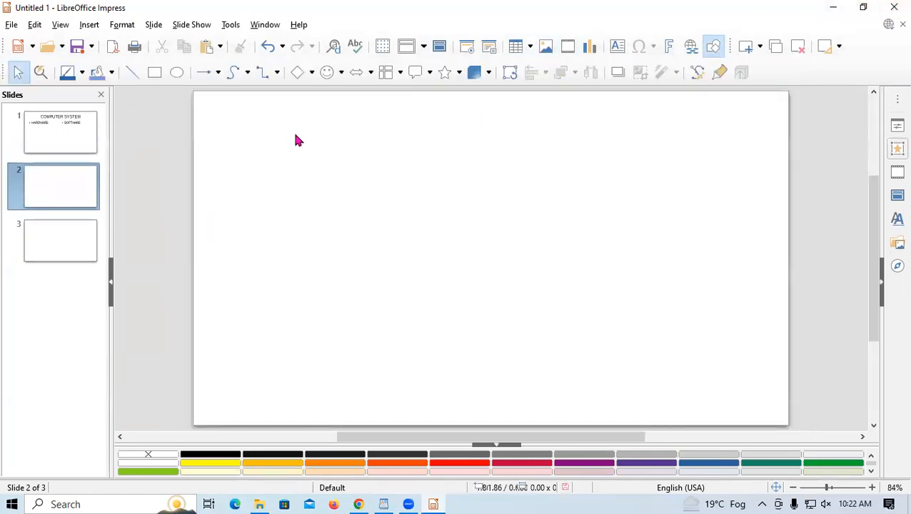
Step: Draw a basic rectangle about 1.80" wide near the upper centre of slide 2 and nudge it slightly up and left
click(43, 27)
click(59, 26)
click(86, 26)
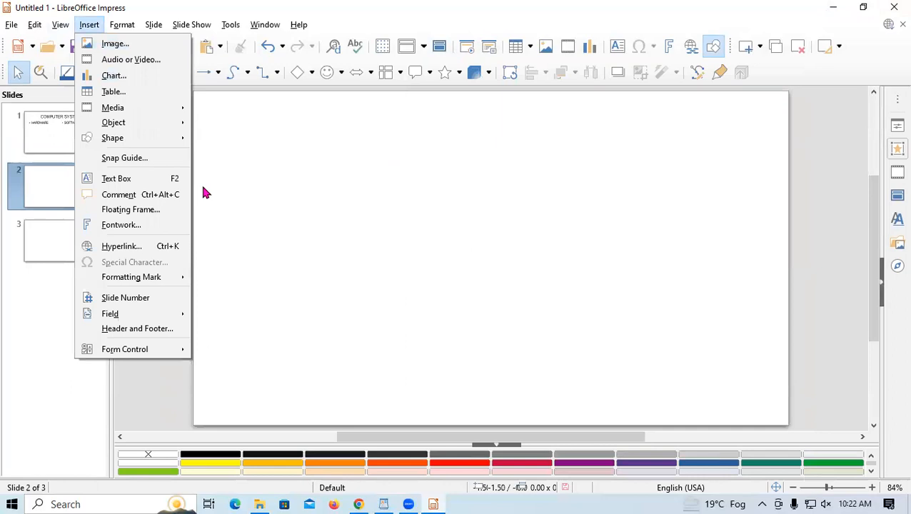
mouse_move(180, 140)
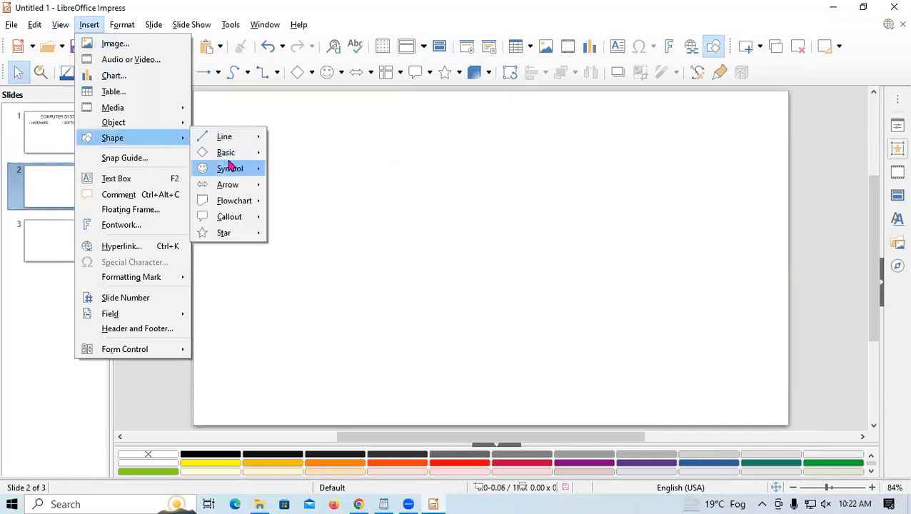
mouse_move(230, 157)
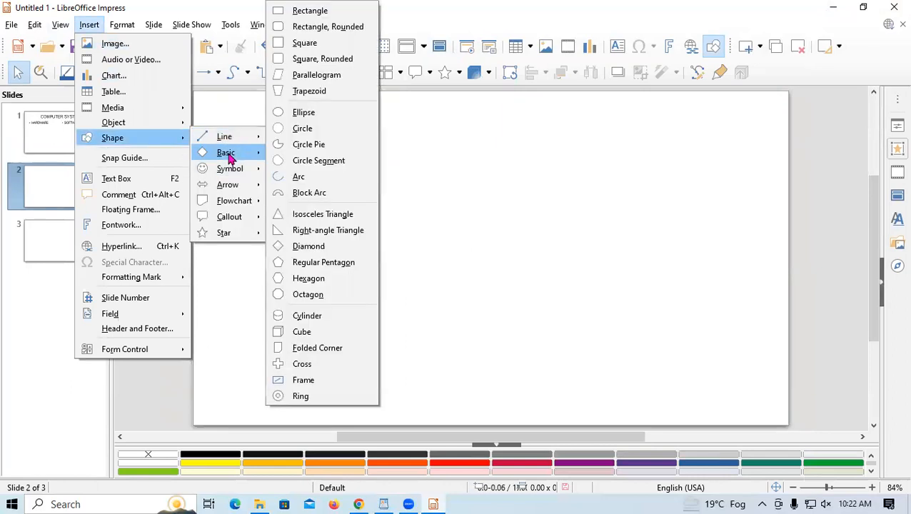
click(307, 12)
drag(360, 128, 518, 146)
click(505, 222)
click(502, 147)
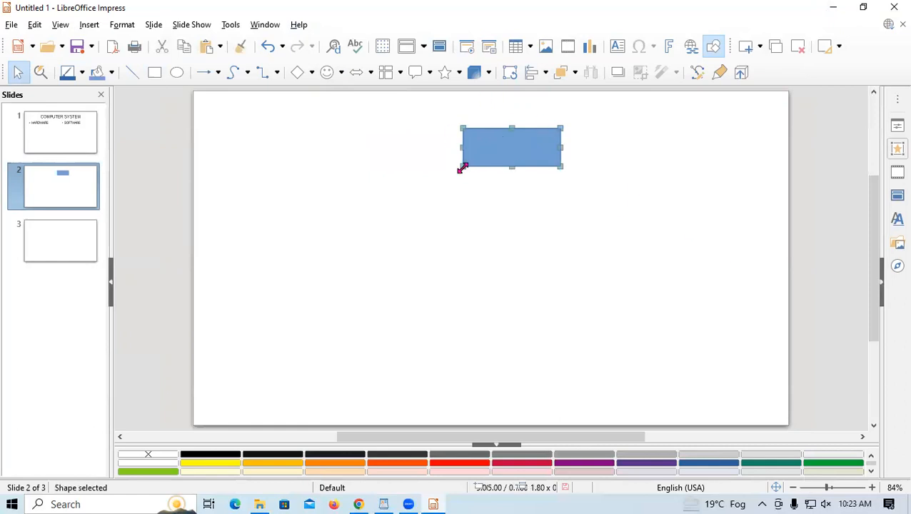
mouse_move(504, 154)
mouse_down()
mouse_move(508, 181)
mouse_move(498, 148)
mouse_up()
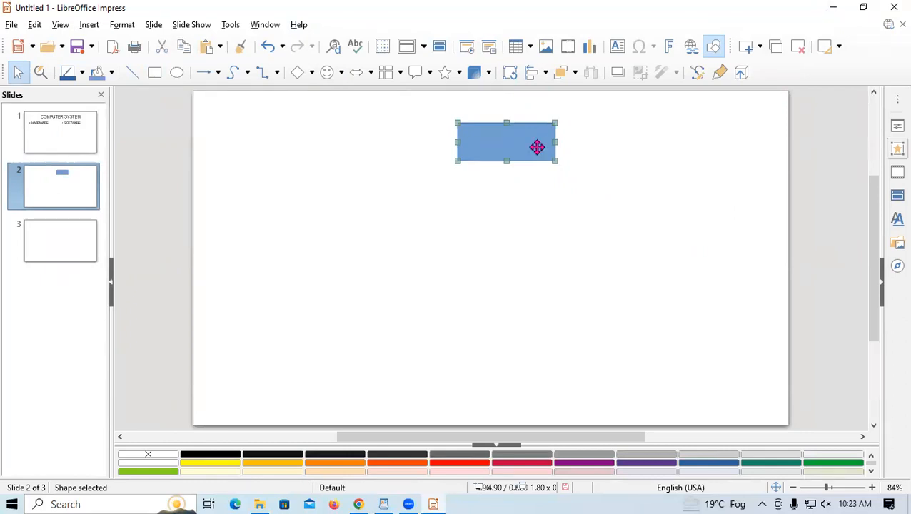
text(d)
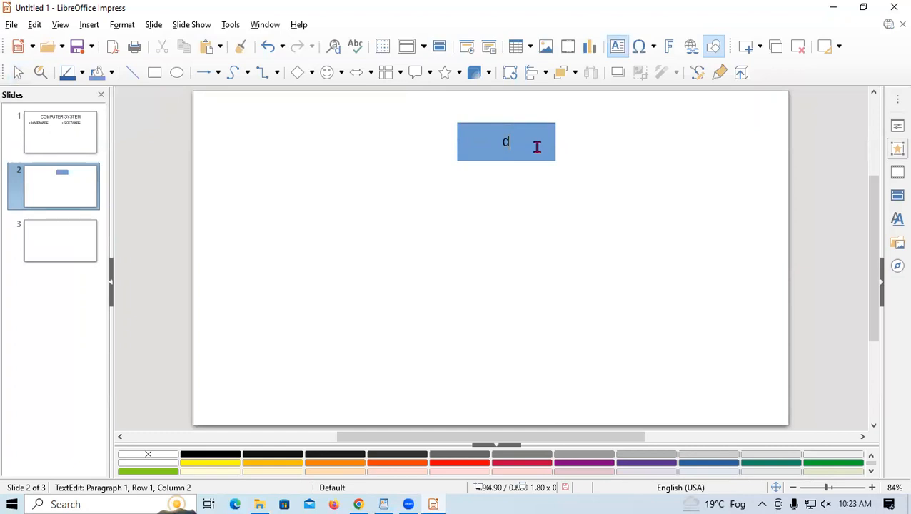
click(496, 170)
click(513, 132)
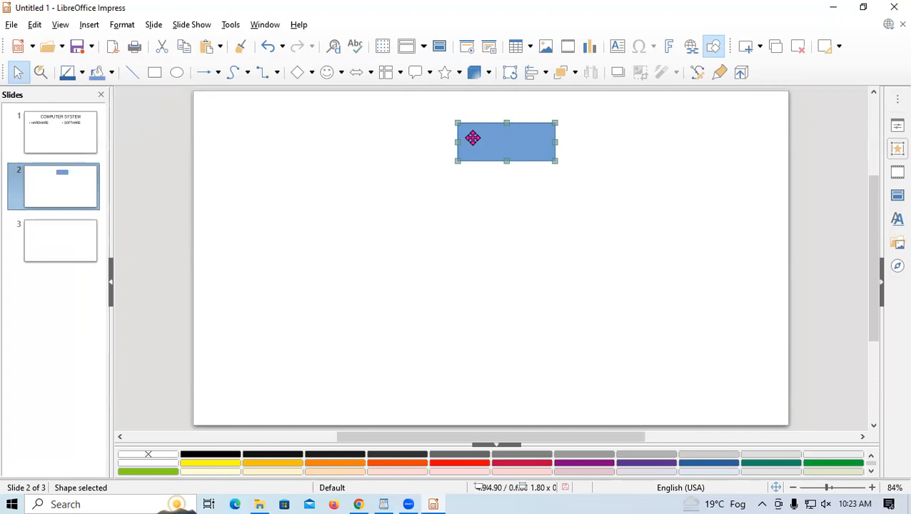
Step: Move the rectangle slightly left and enlarge it to about 2.10" wide
drag(472, 138, 452, 138)
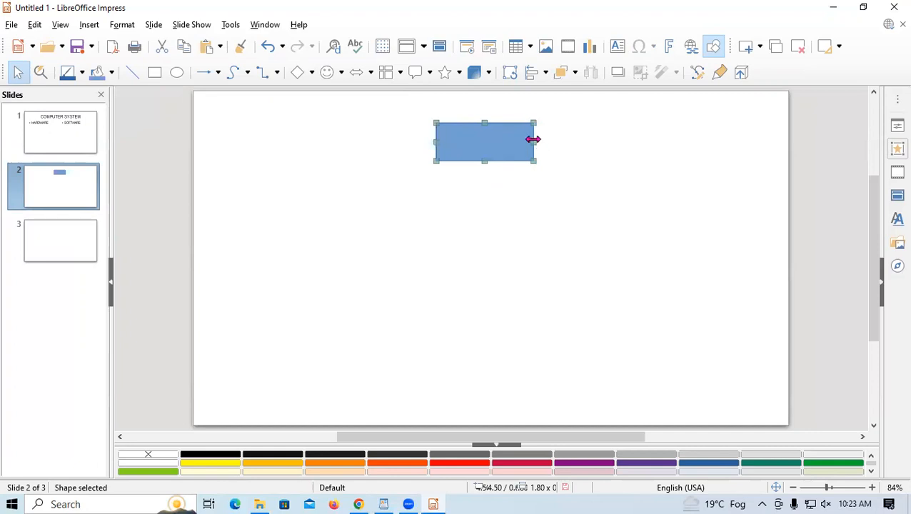
drag(535, 142, 550, 167)
click(549, 233)
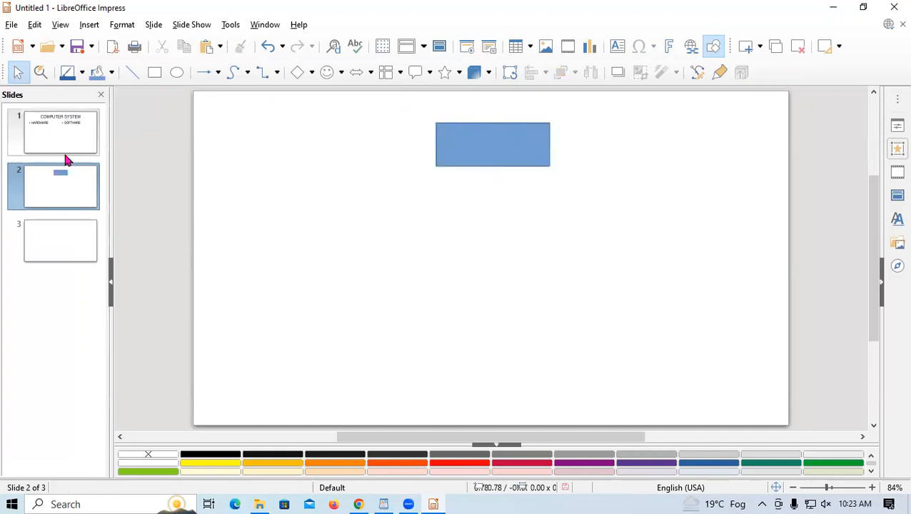
Step: Draw a thin horizontal rectangle about 7.30" wide below the first one and extend its left end further outward
click(89, 25)
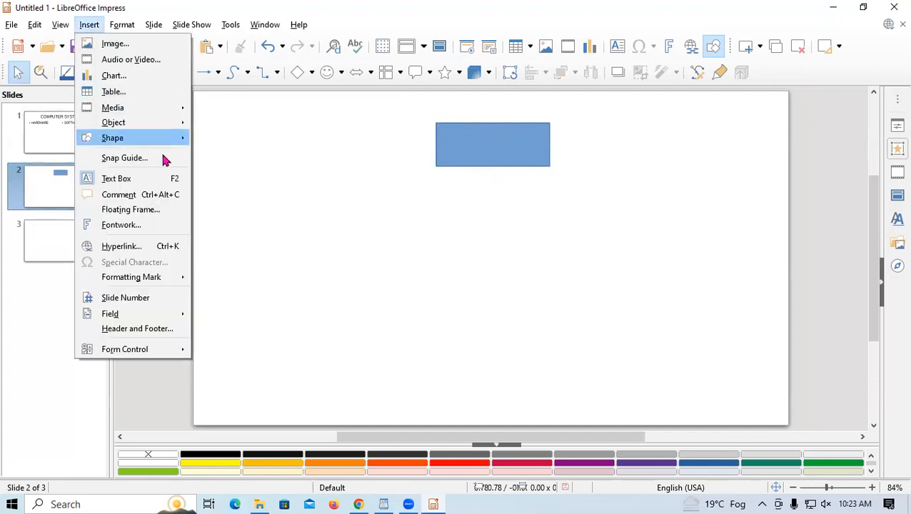
mouse_move(165, 124)
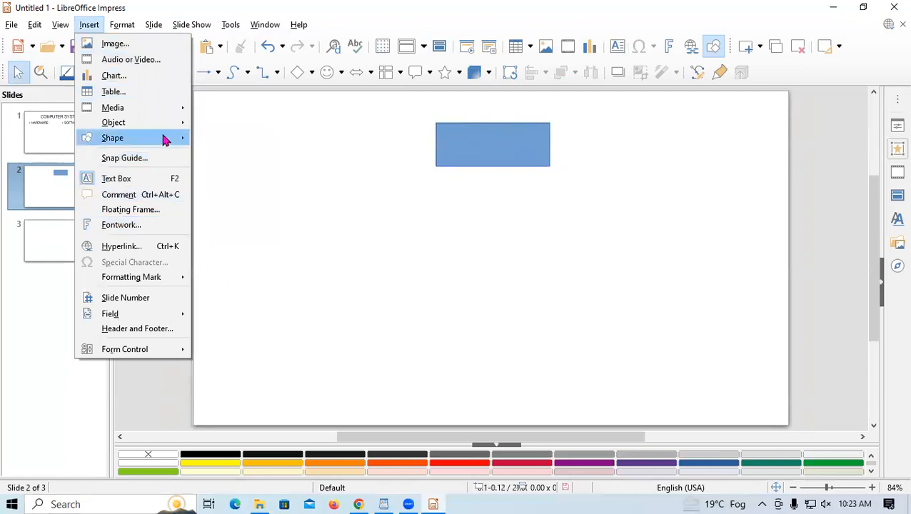
mouse_move(165, 138)
mouse_move(222, 156)
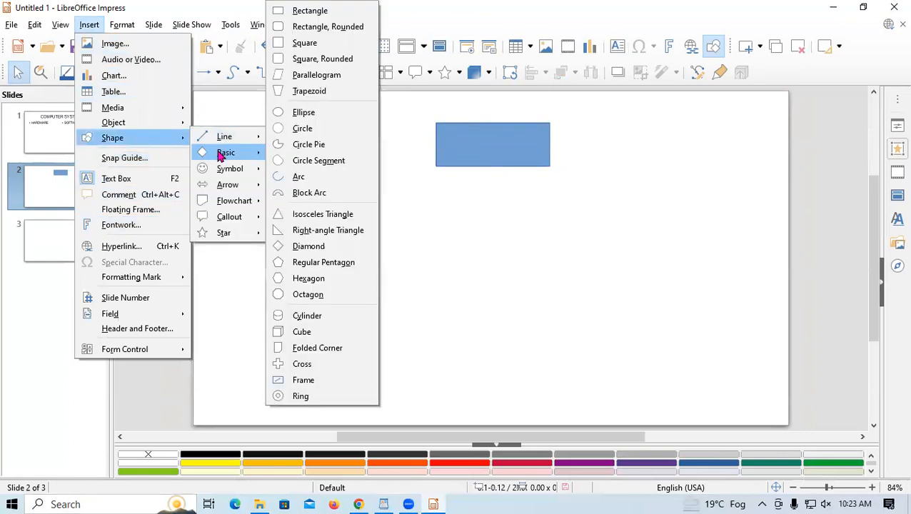
click(303, 12)
drag(329, 209, 721, 217)
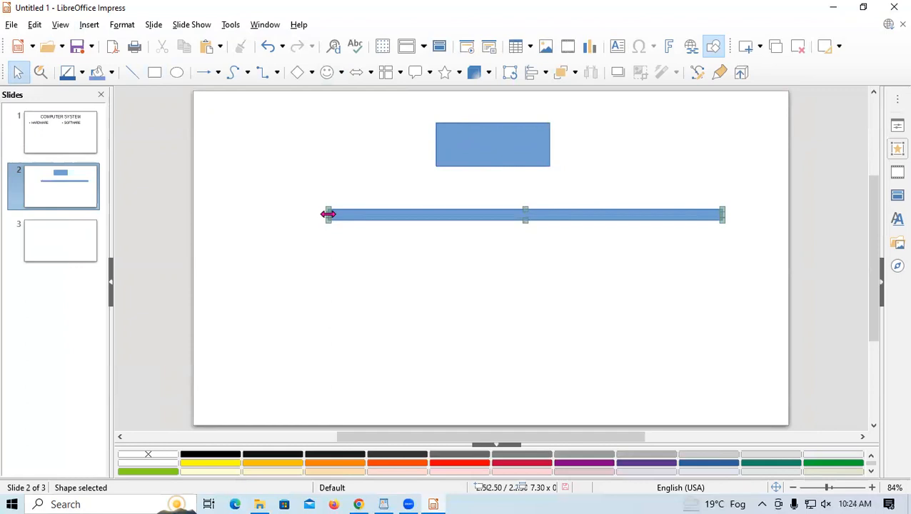
drag(328, 214, 285, 214)
click(478, 270)
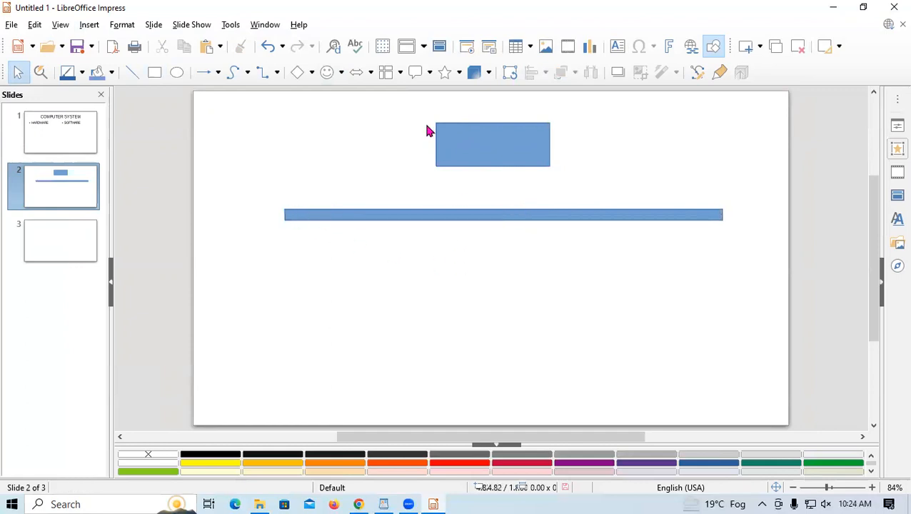
Step: Draw a down arrow about 0.40" wide under the bar's left end, with copies beside it, under the right end and above the bar's centre
click(91, 25)
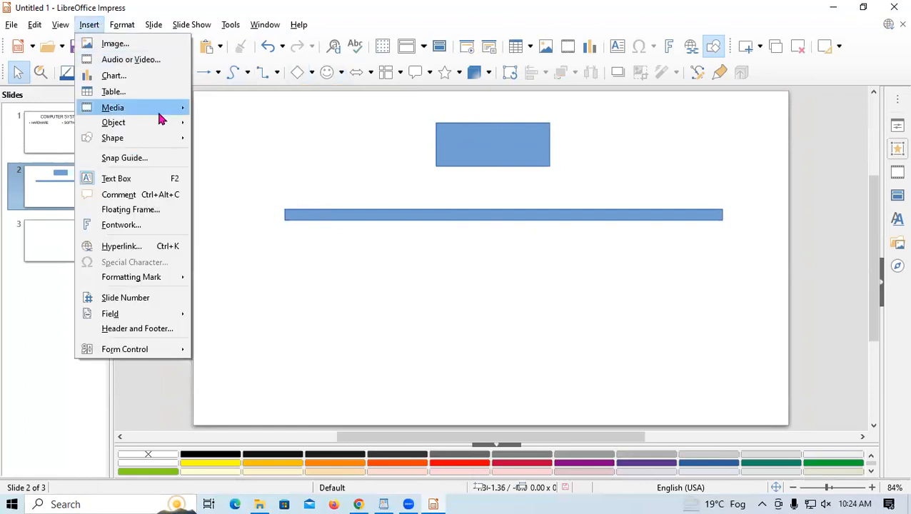
mouse_move(163, 139)
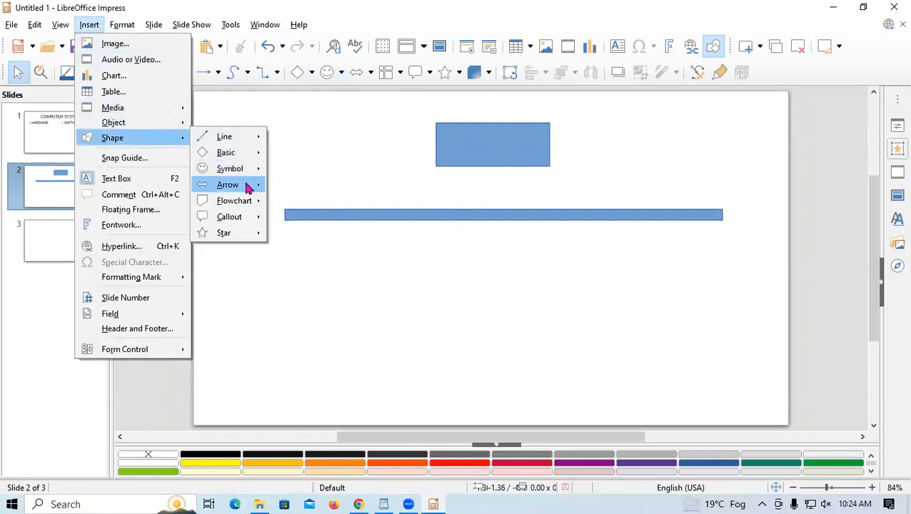
mouse_move(246, 185)
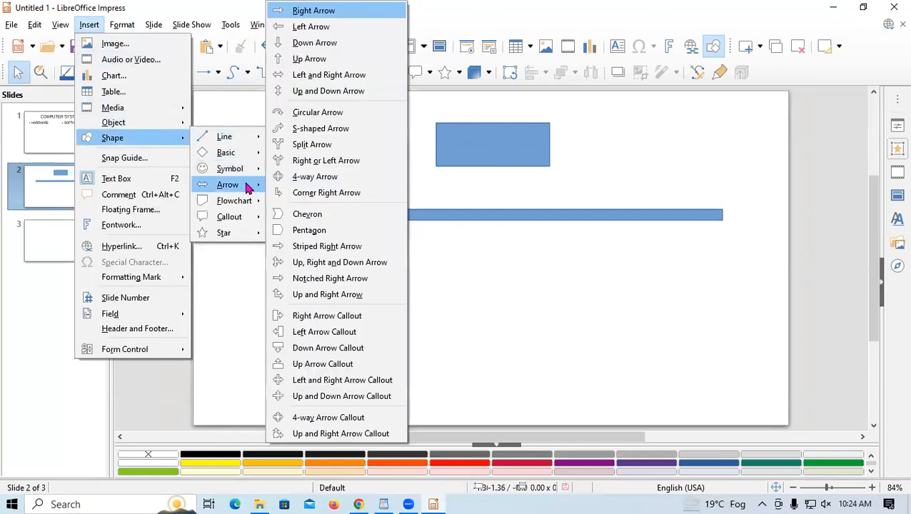
click(307, 42)
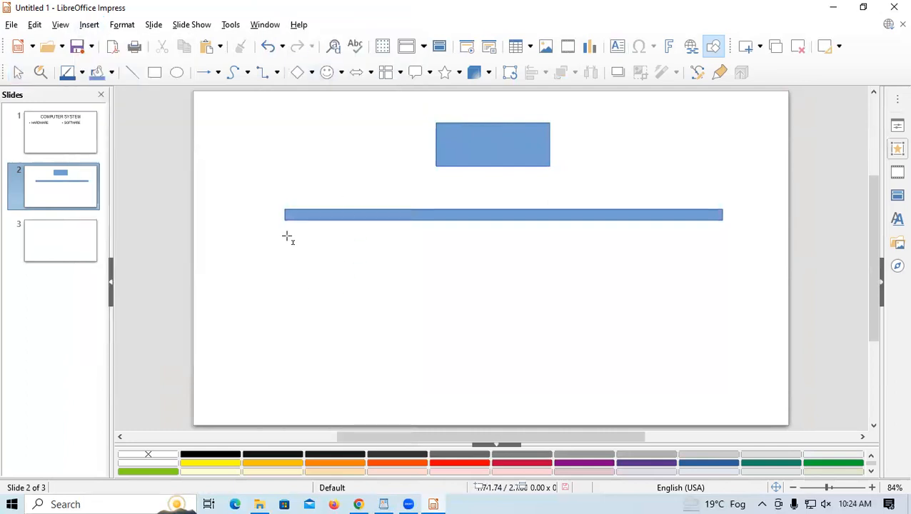
drag(288, 230, 707, 257)
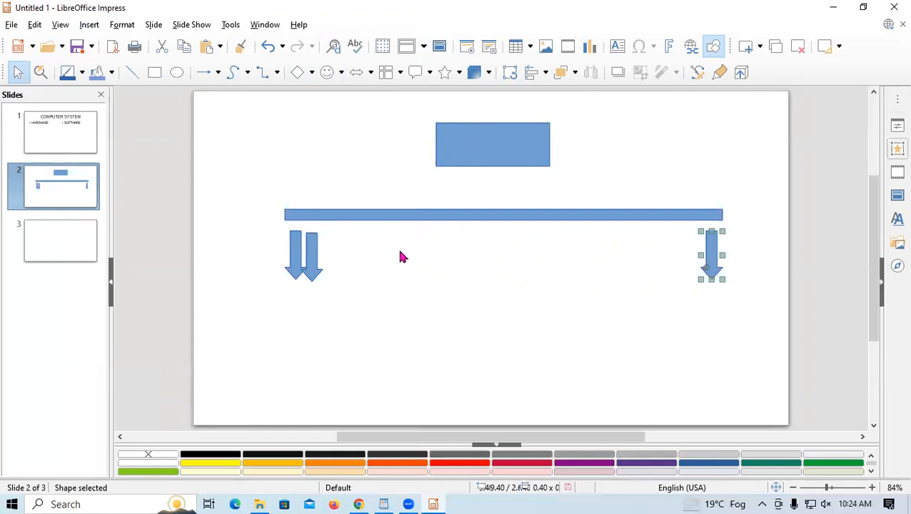
click(313, 261)
drag(314, 258, 491, 190)
click(488, 142)
drag(489, 142, 488, 122)
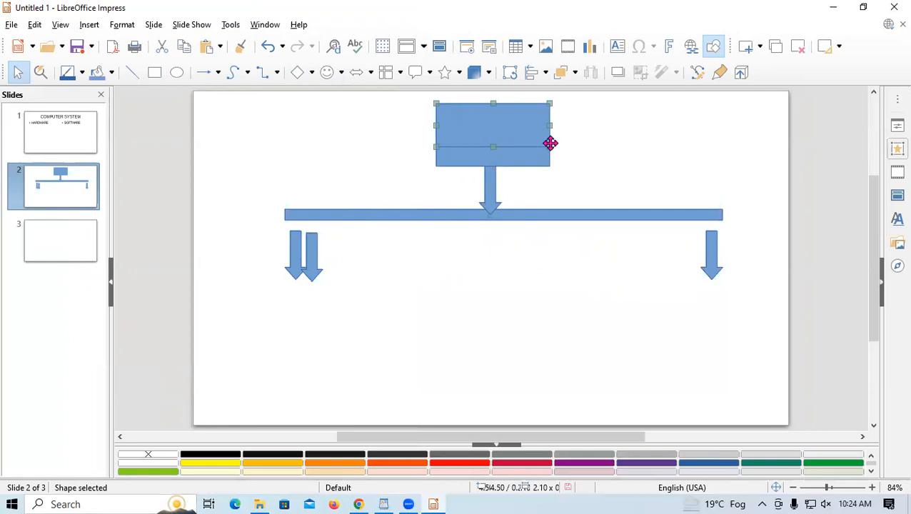
key(Delete)
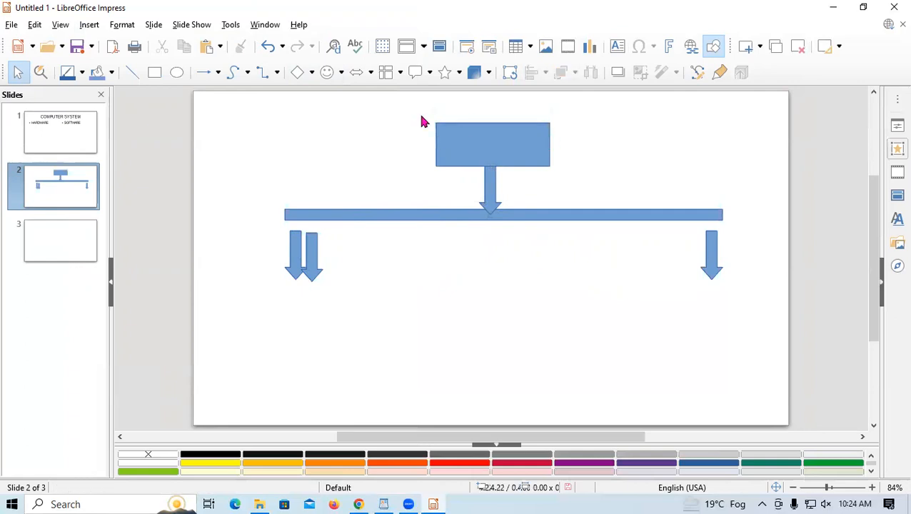
Step: Move the rectangle and the arrow beneath it up clear of the bar, and move the spare left arrow under the bar's centre
drag(490, 142, 488, 123)
drag(492, 183, 494, 169)
click(566, 183)
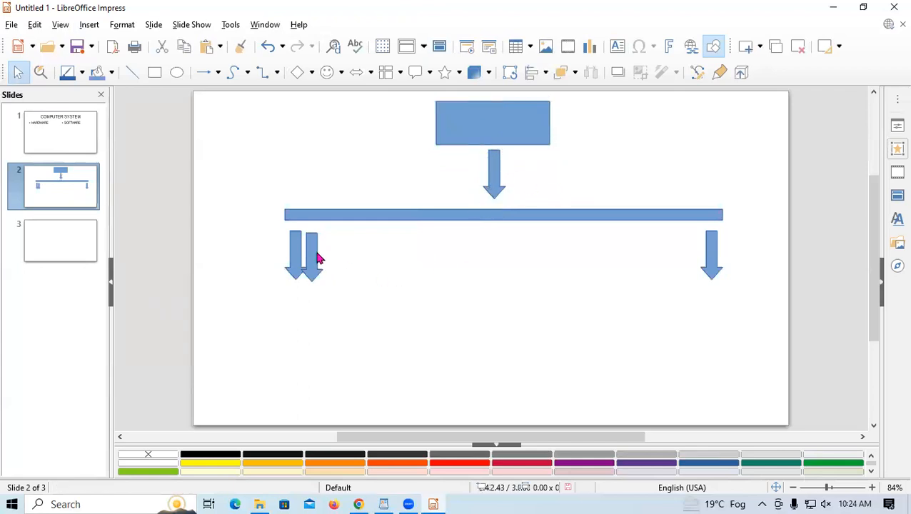
drag(307, 252, 500, 253)
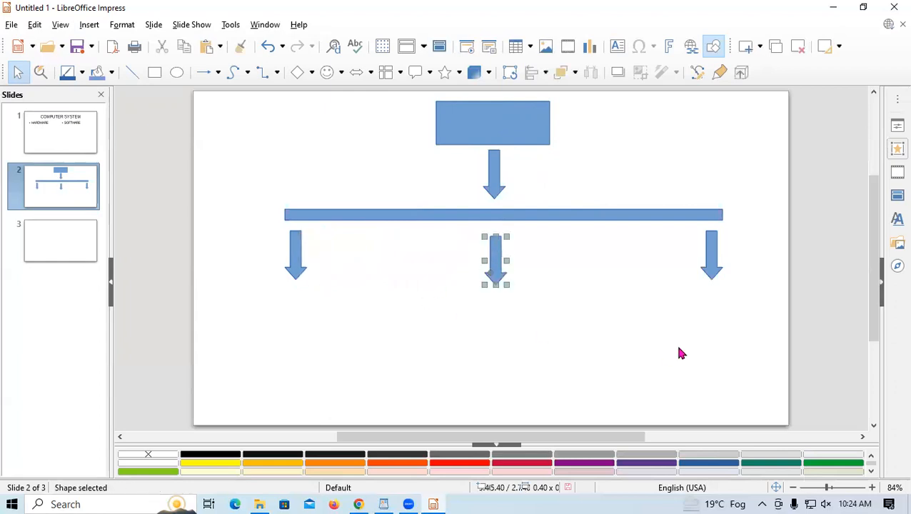
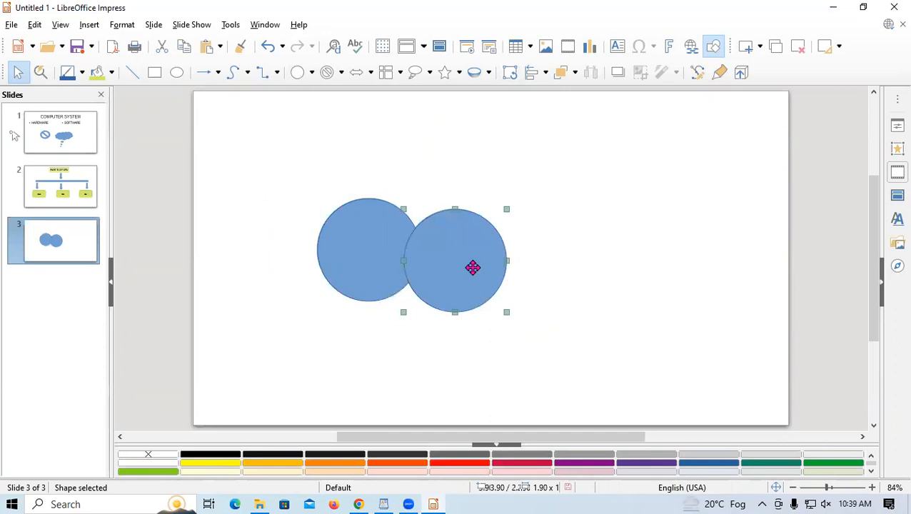
Step: Duplicate the selected circle on slide 3 with four copies offset 0.20" on both axes, and spread the circles into an open ring
key(shift+F3)
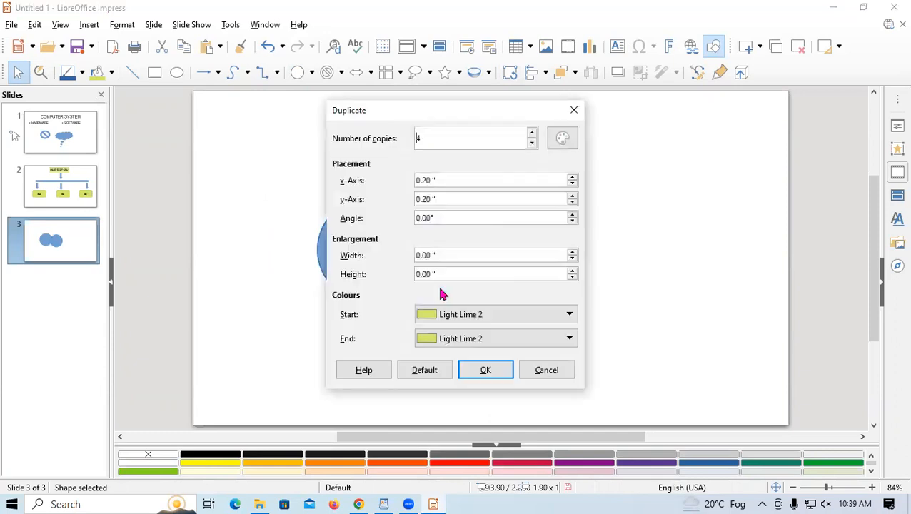
click(488, 377)
drag(510, 314, 656, 238)
drag(490, 266, 543, 302)
drag(472, 299, 407, 377)
drag(455, 285, 551, 137)
drag(438, 249, 384, 129)
drag(555, 120, 497, 122)
drag(672, 245, 638, 195)
drag(573, 367, 671, 309)
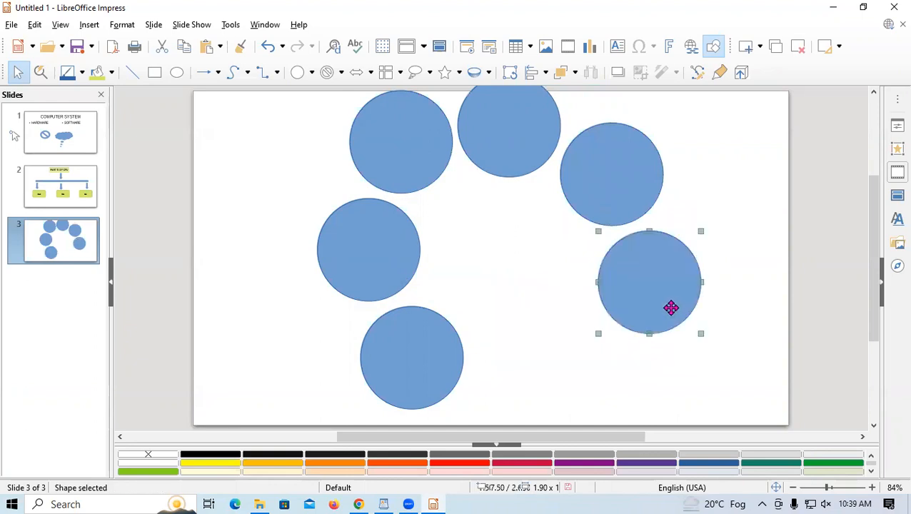
Step: Shift the lower-left circle right, then copy it to close the ring's gap and once more into the ring's centre
drag(416, 370, 535, 370)
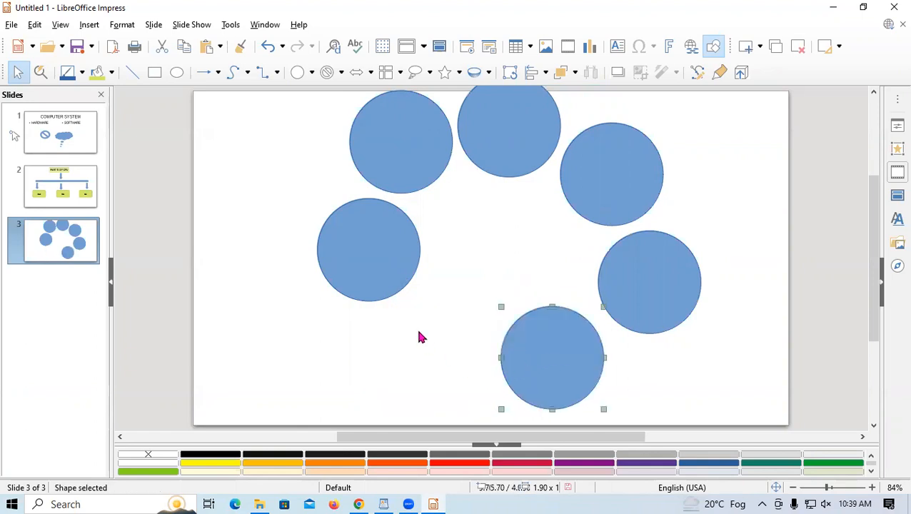
drag(517, 372, 403, 372)
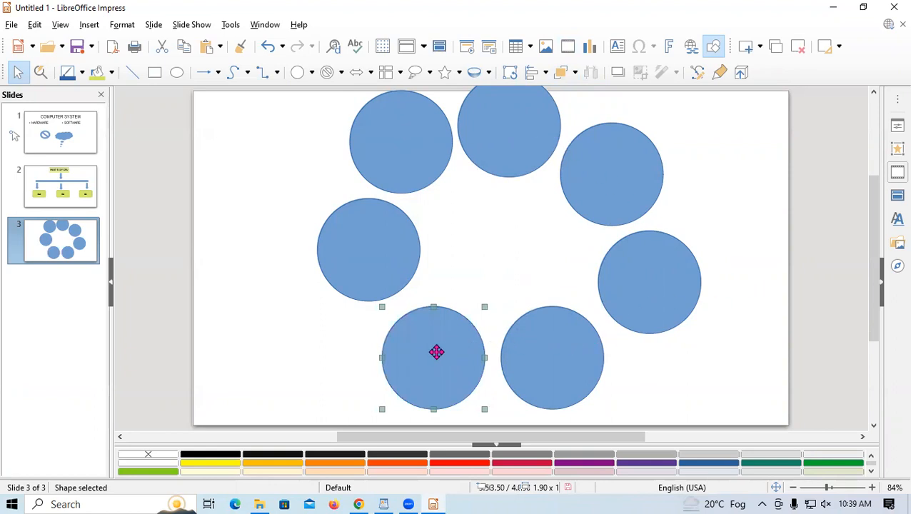
drag(435, 354, 500, 248)
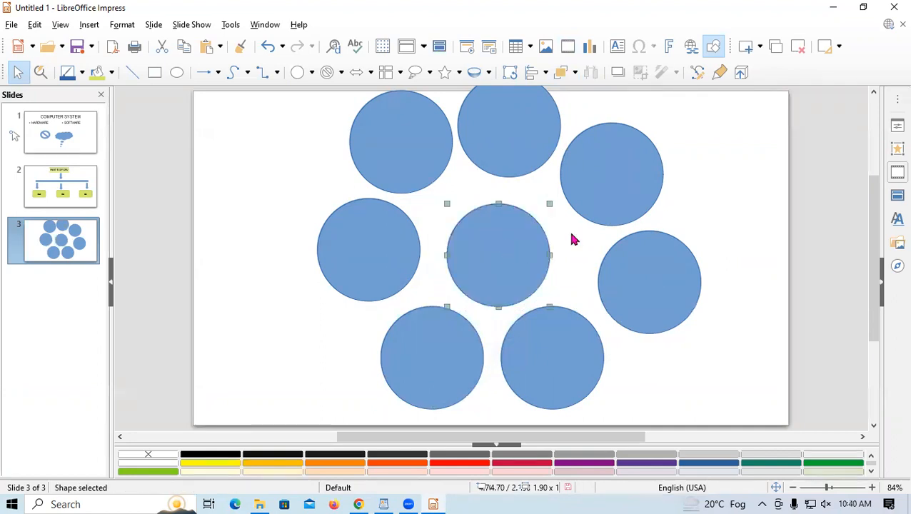
Step: Space out the two bottom circles, the right circle and the top circle, and recentre the middle one
click(569, 359)
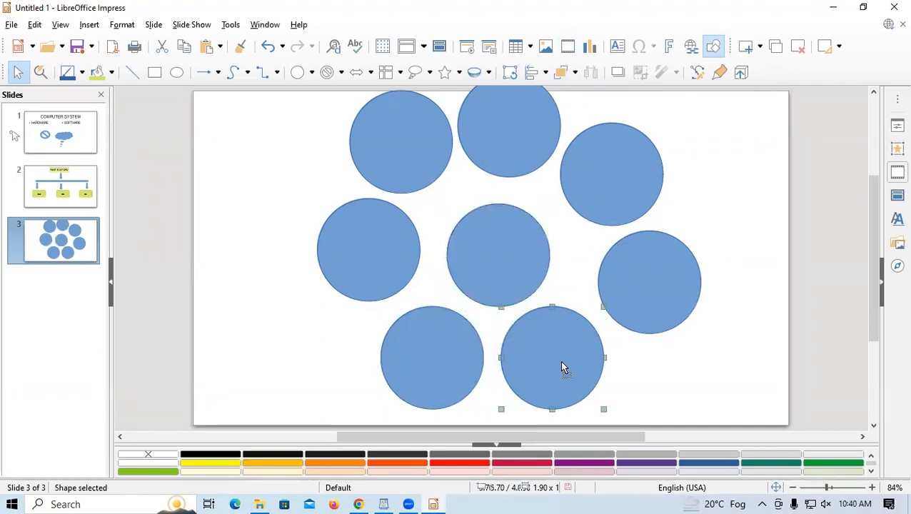
drag(538, 377, 507, 388)
drag(545, 336, 559, 347)
drag(650, 257, 638, 261)
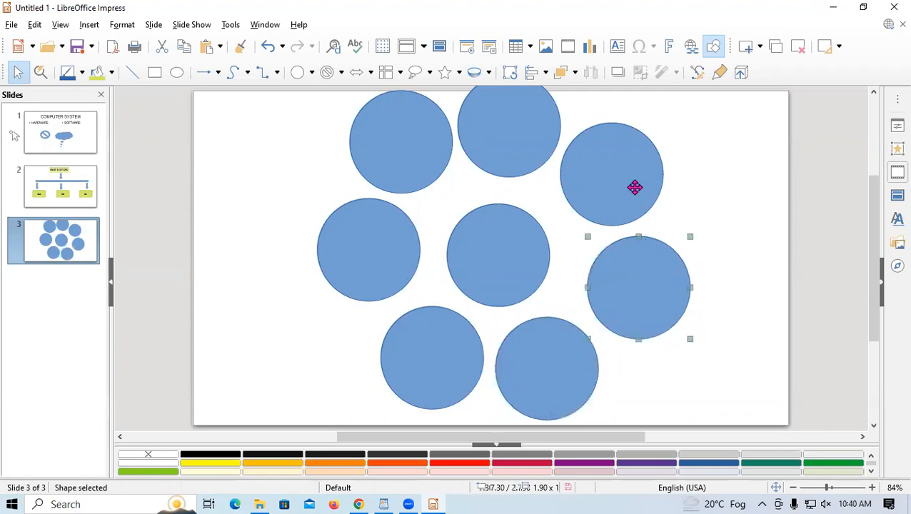
drag(529, 124, 534, 127)
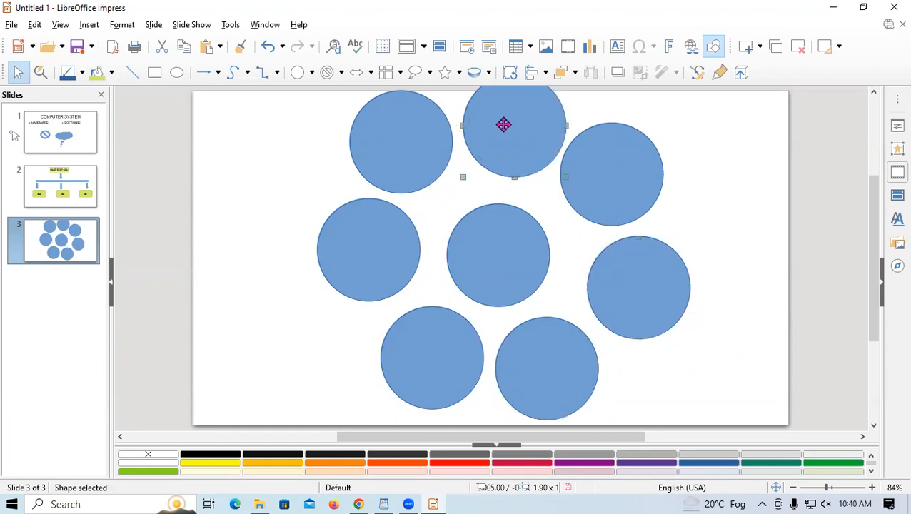
drag(460, 368, 451, 378)
click(563, 387)
drag(562, 387, 563, 397)
drag(494, 248, 499, 253)
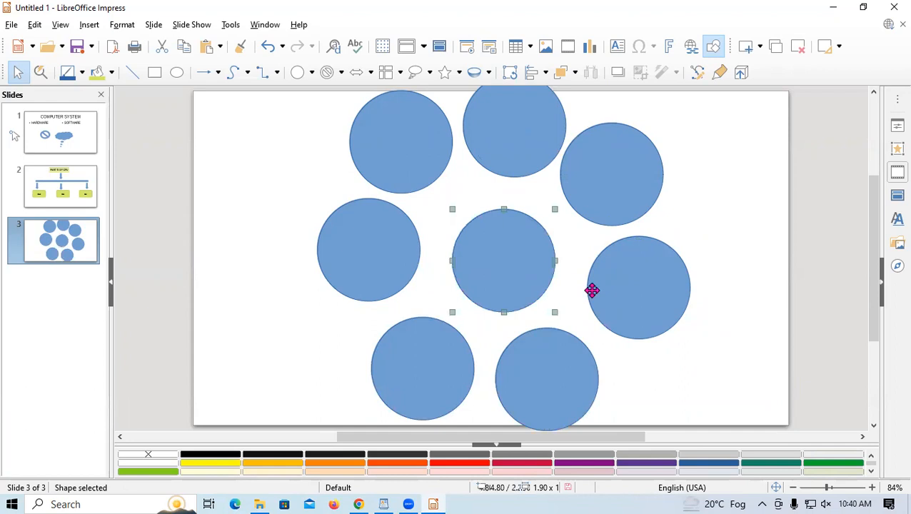
Step: Shift the right, upper and left circles downward so the top ones fit on the slide and the ring is evenly spaced
drag(636, 299, 648, 310)
drag(604, 164, 615, 179)
drag(542, 117, 553, 134)
drag(399, 134, 409, 145)
drag(361, 241, 362, 257)
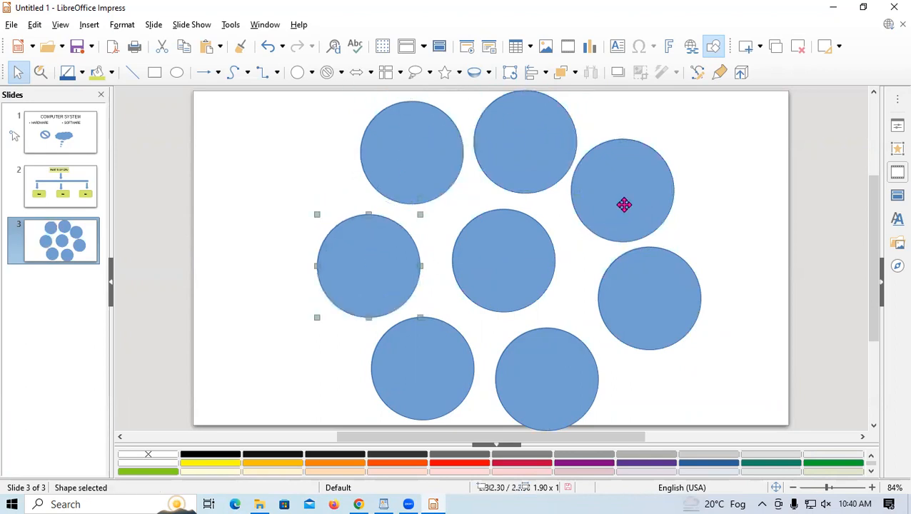
drag(650, 297, 644, 312)
drag(654, 197, 655, 203)
click(718, 291)
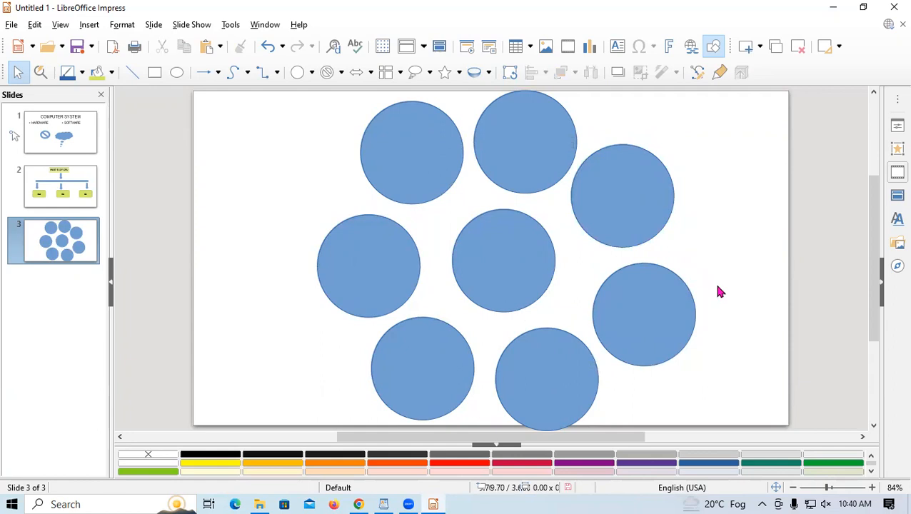
click(396, 183)
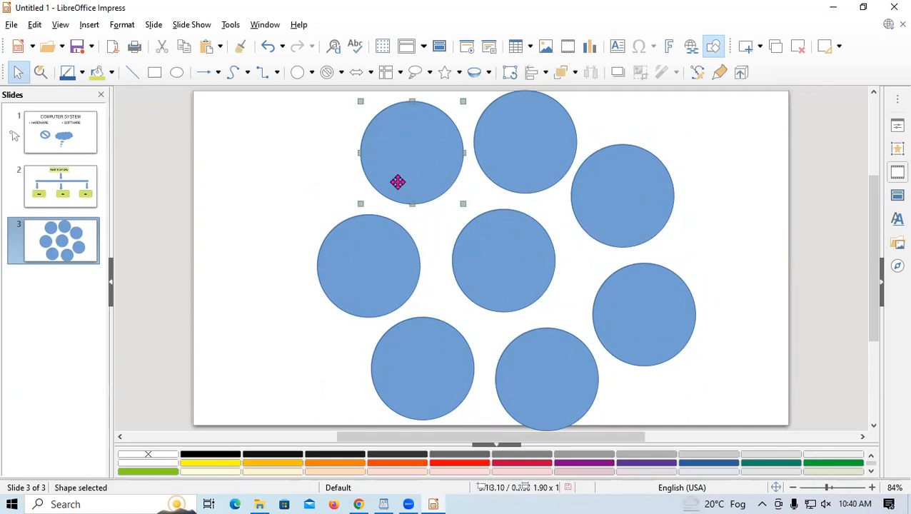
key(shift+F3)
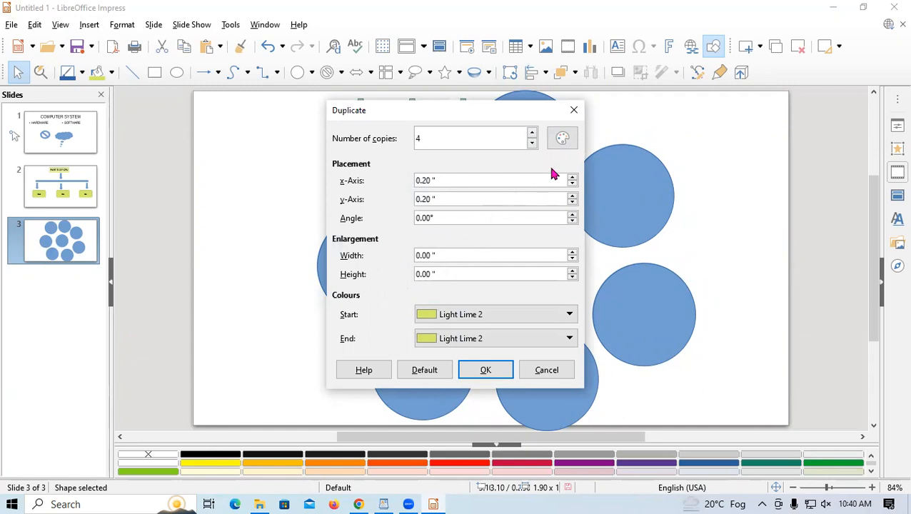
click(576, 111)
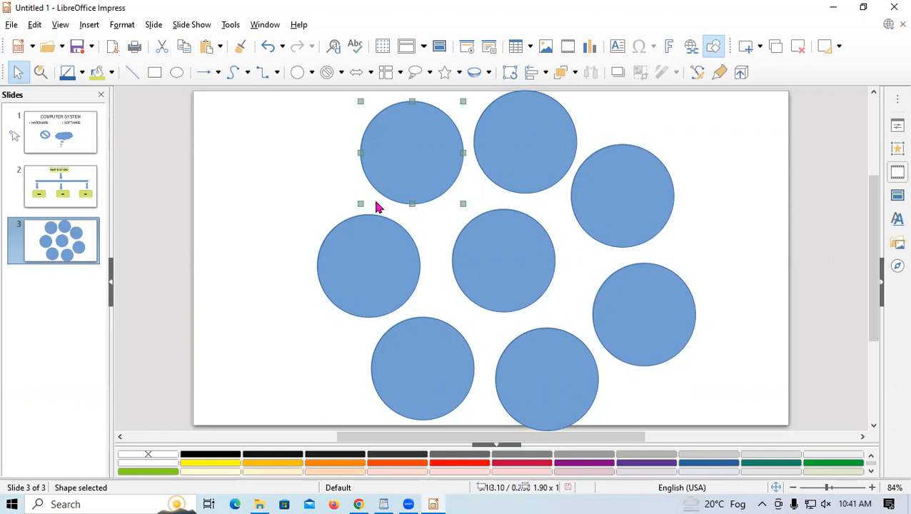
Step: Add the left and lower-left circles to the selected upper-left one and shift all three slightly right
shift+click(380, 227)
shift+click(431, 368)
drag(431, 368, 452, 368)
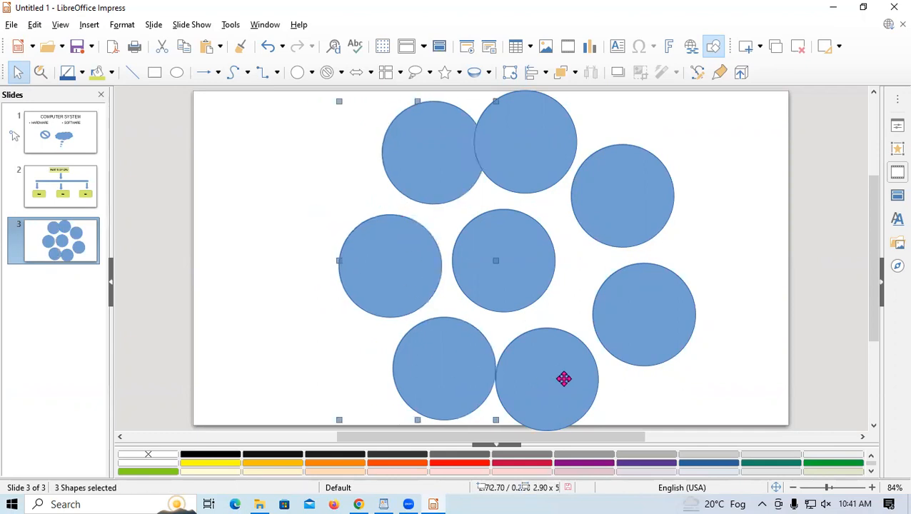
Step: Extend the selection to all eight circles and move them together to the right and slightly upward on slide 3
shift+click(564, 378)
shift+click(504, 274)
shift+click(663, 303)
shift+click(550, 169)
shift+click(552, 267)
drag(520, 277, 569, 261)
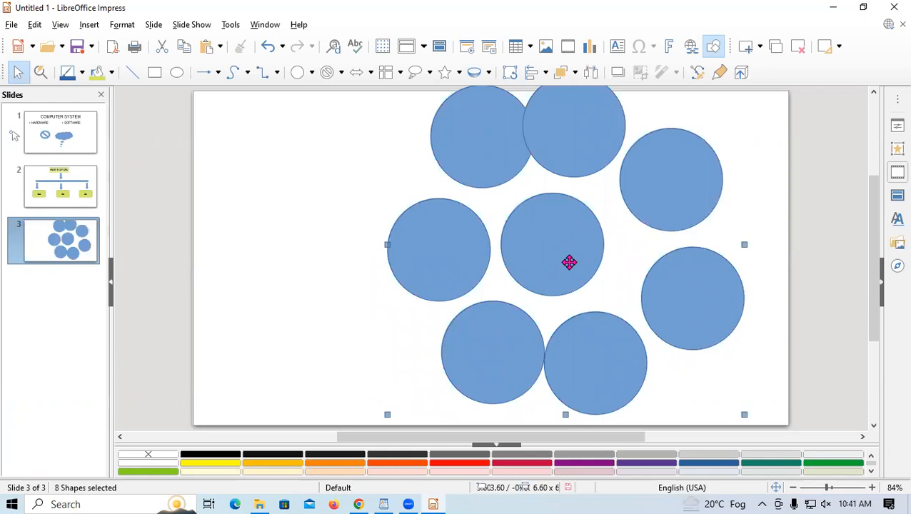
Step: Draw a rectangle about 1.70" wide in the empty area left of the circles on slide 3
click(34, 25)
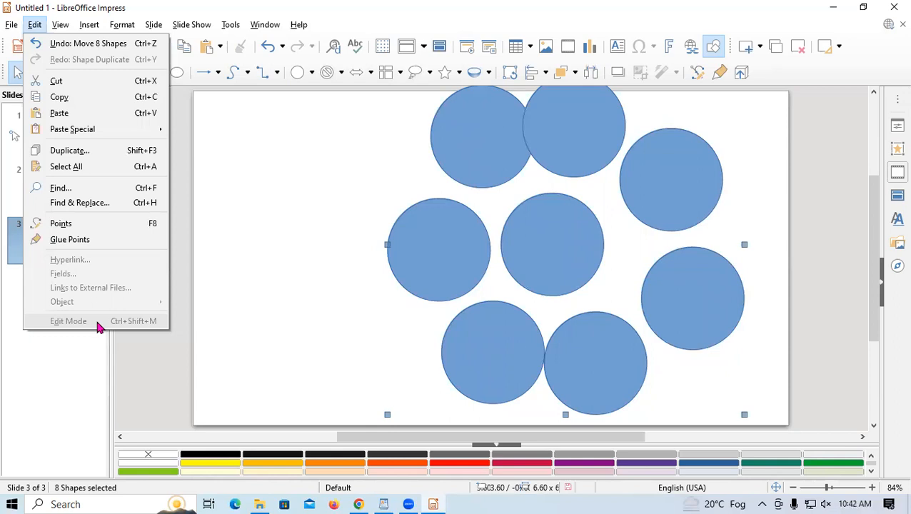
click(243, 149)
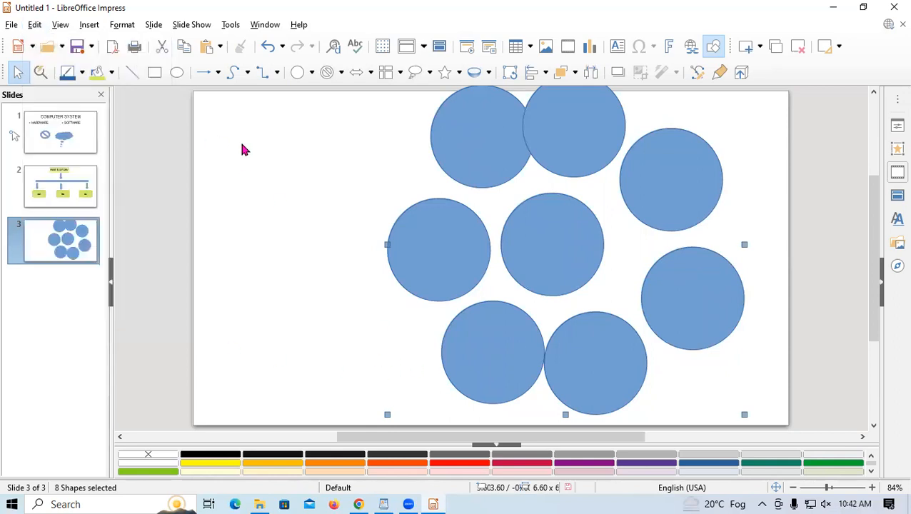
click(260, 168)
click(297, 72)
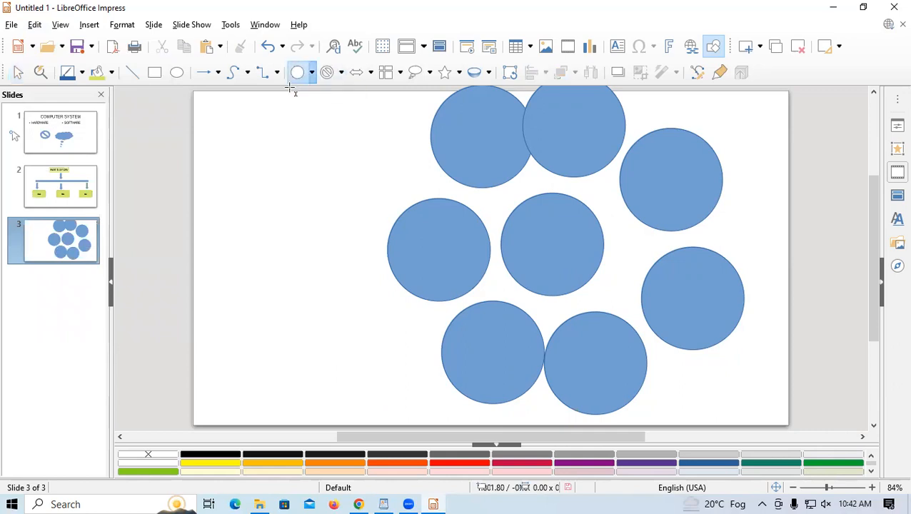
click(311, 74)
click(301, 104)
drag(241, 166, 335, 231)
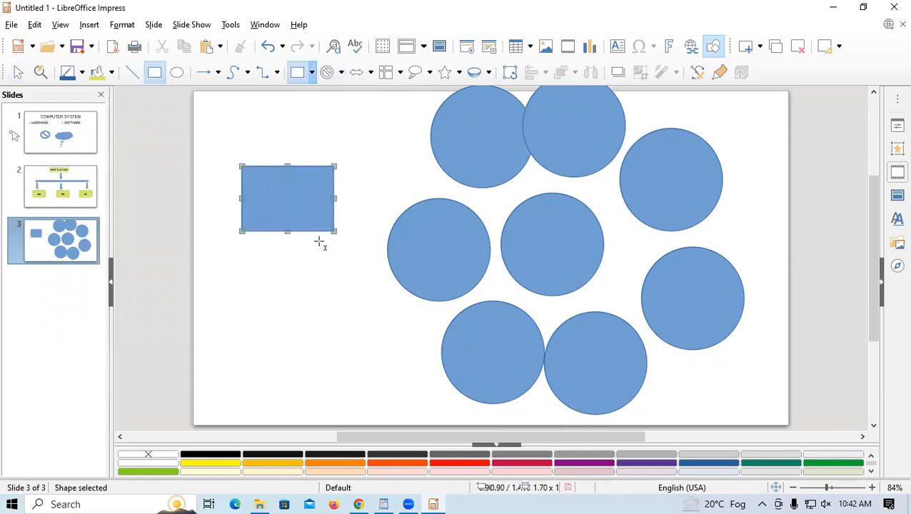
Step: Leave the drawing tool and move the rectangle down beside the leftmost circle
click(35, 24)
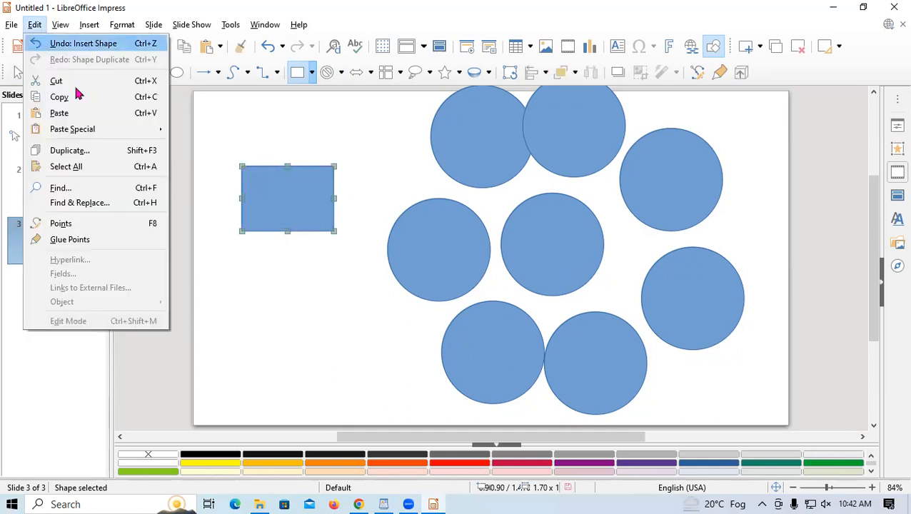
click(243, 281)
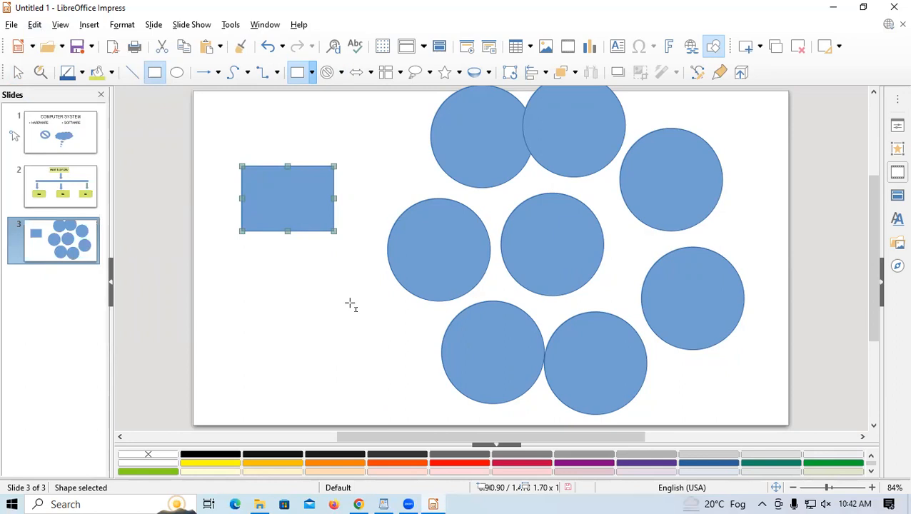
key(Escape)
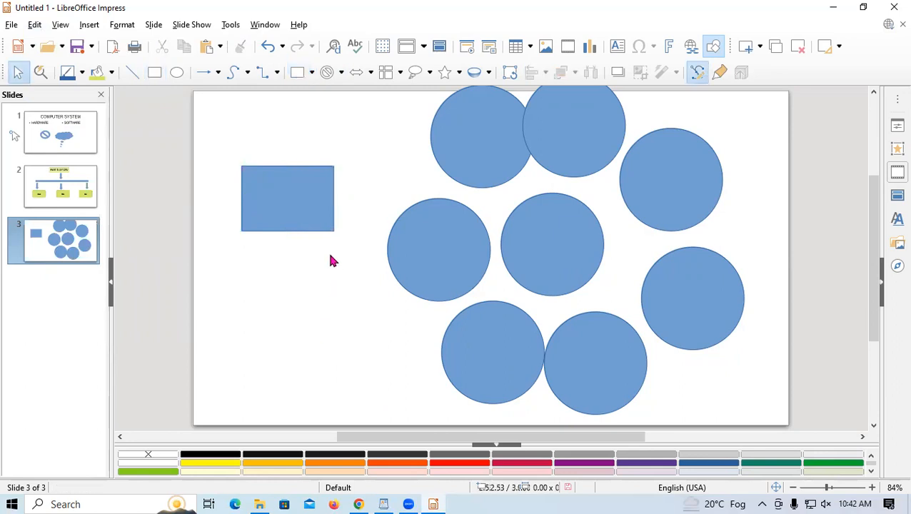
click(264, 207)
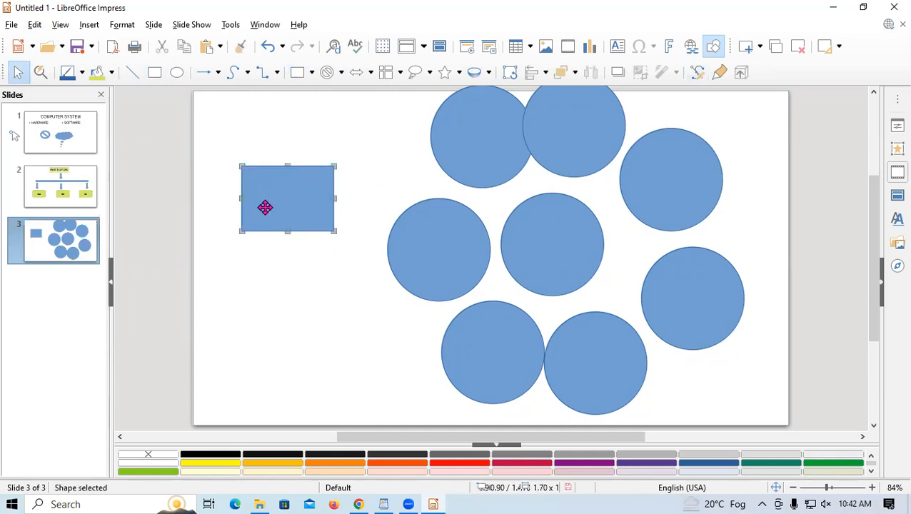
drag(264, 207, 276, 269)
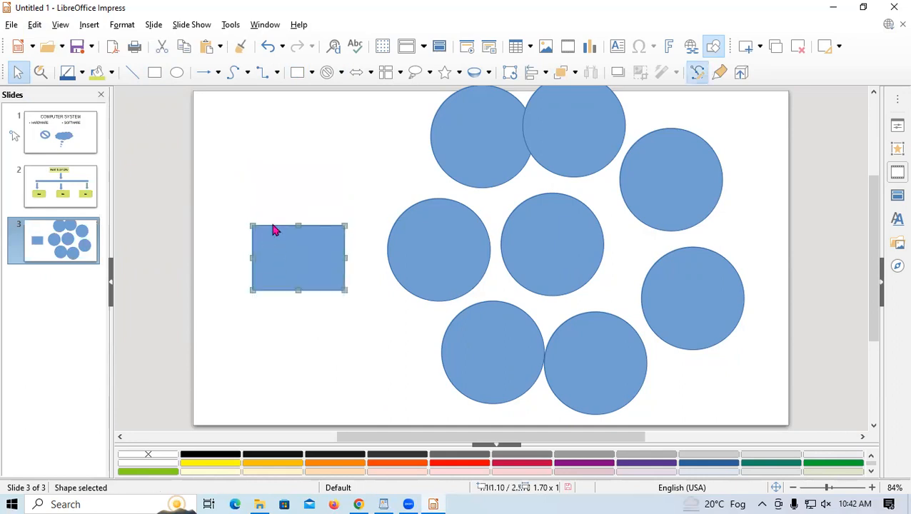
Step: Turn off point editing, try selecting individual circles and reselect the rectangle
click(35, 26)
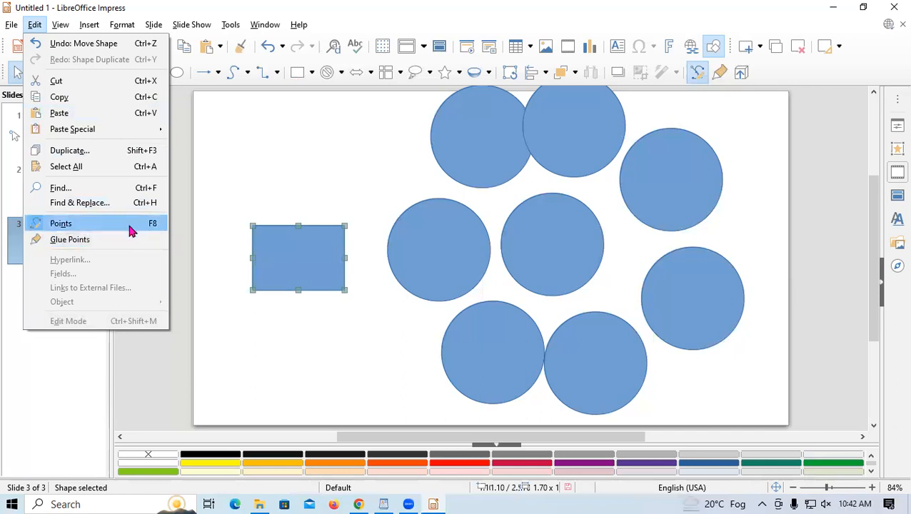
click(130, 230)
click(421, 234)
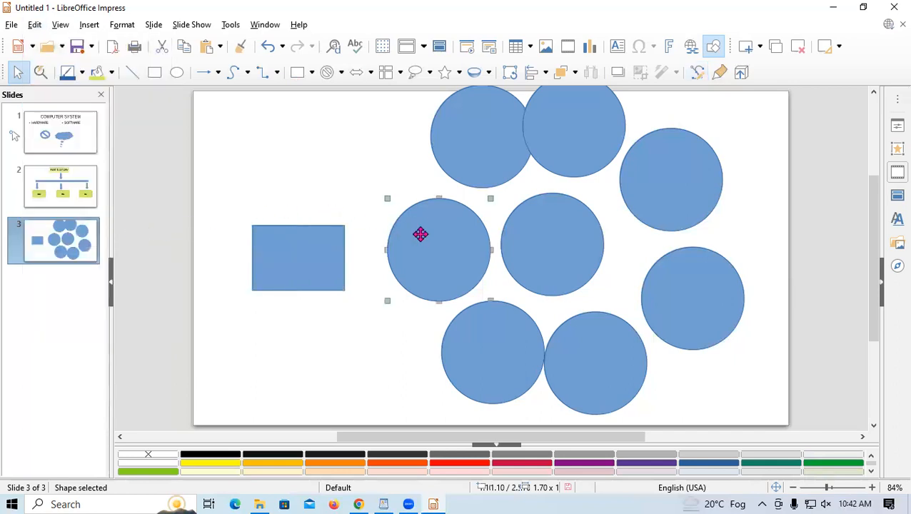
click(549, 255)
click(483, 159)
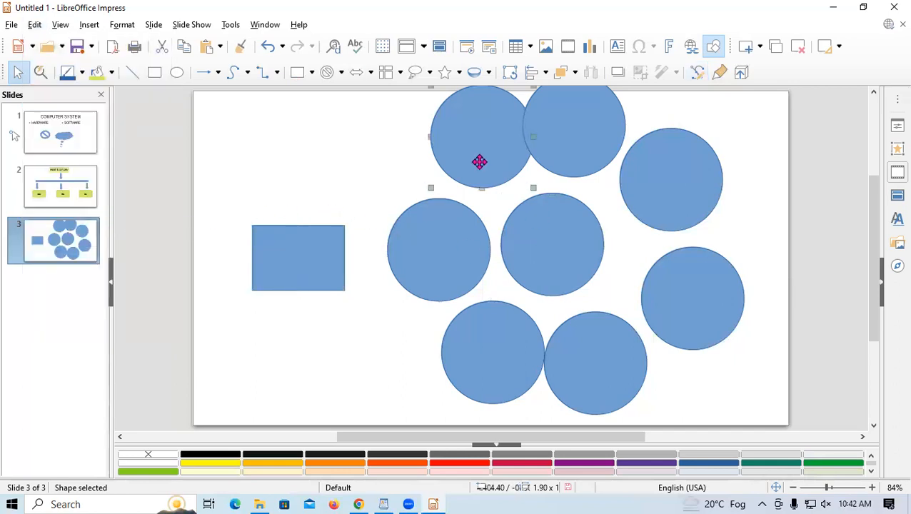
click(322, 256)
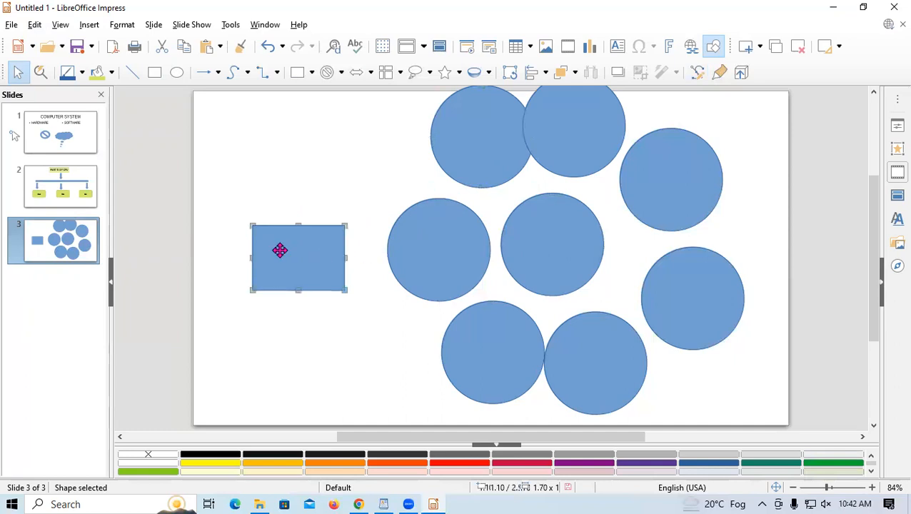
Step: Move the rectangle up and slightly right, to the left of the upper circles
click(60, 24)
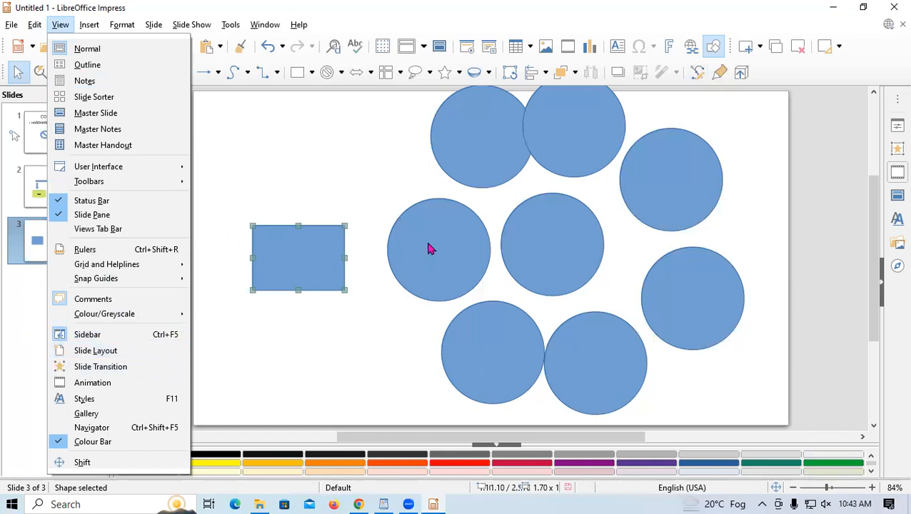
click(334, 261)
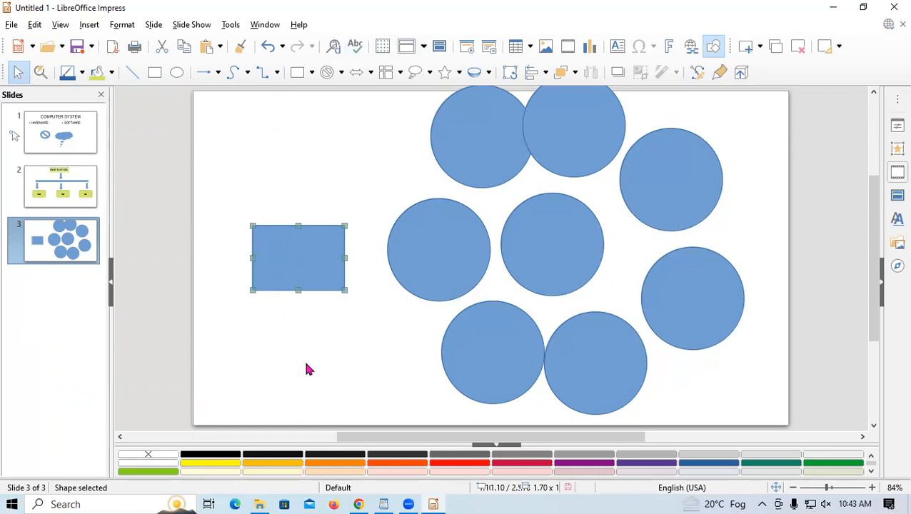
drag(304, 261, 334, 193)
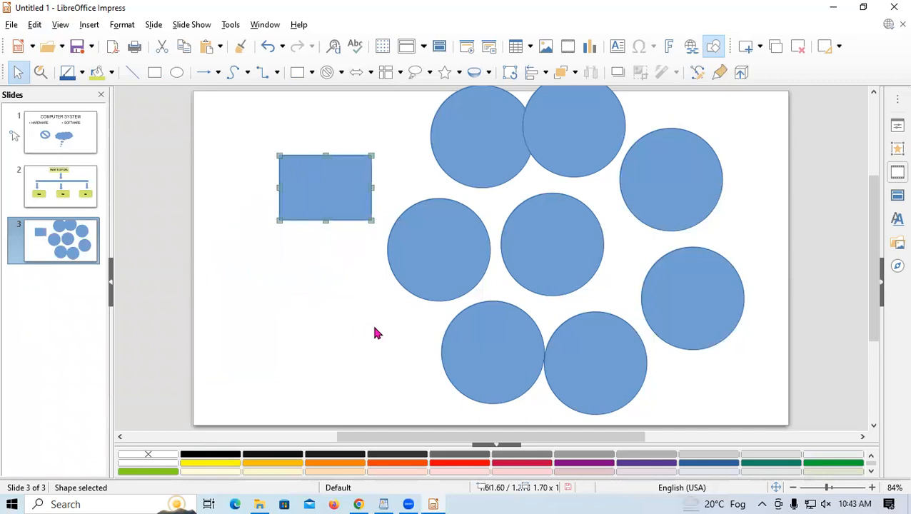
Step: Examine the presentation in Outline view and return to Normal view
click(35, 26)
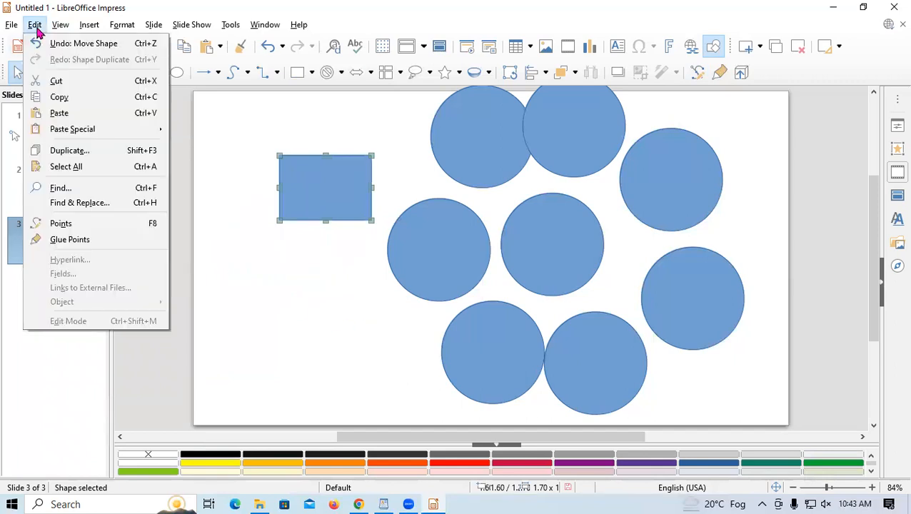
mouse_move(61, 29)
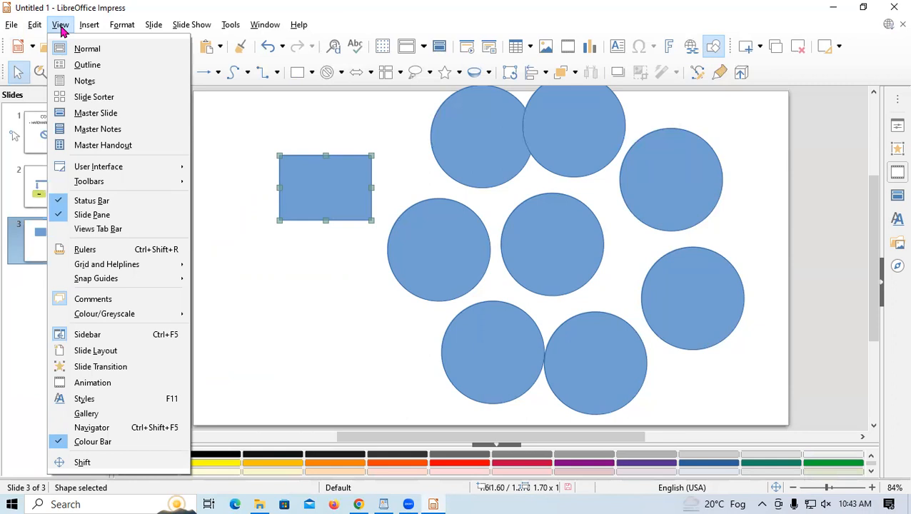
click(84, 67)
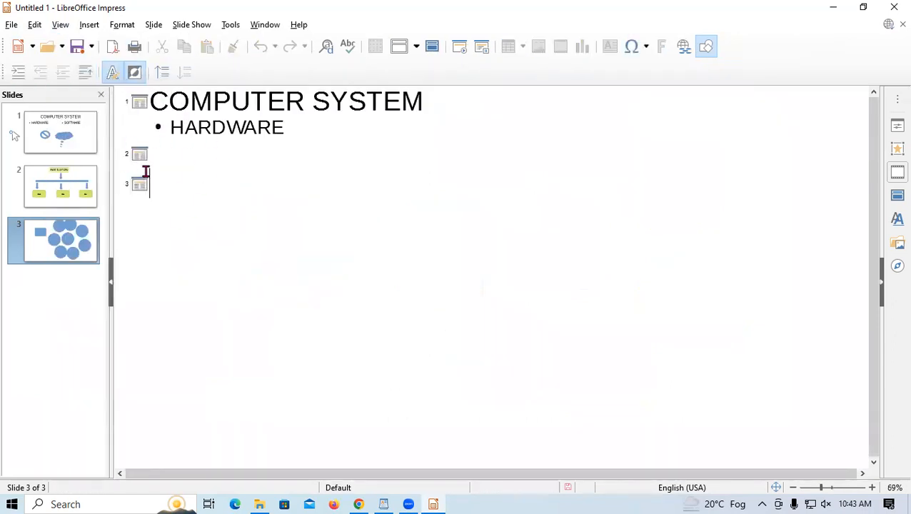
click(60, 24)
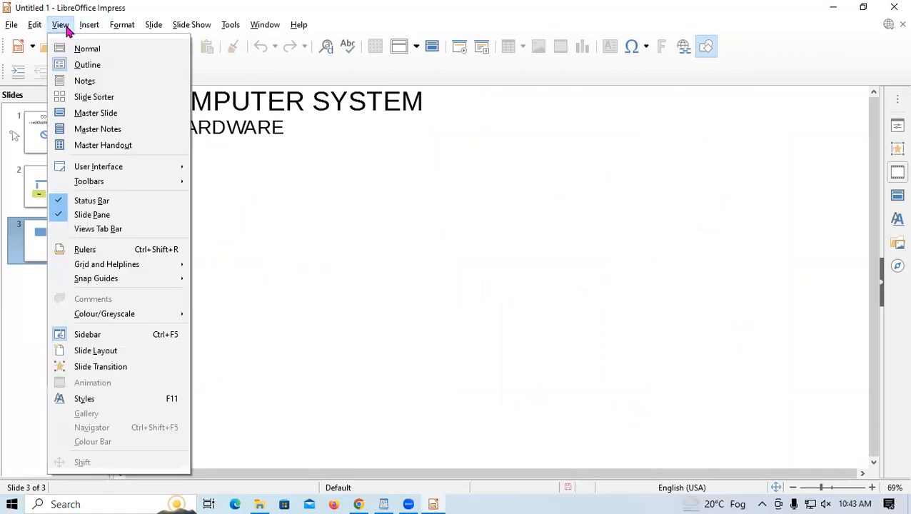
click(82, 47)
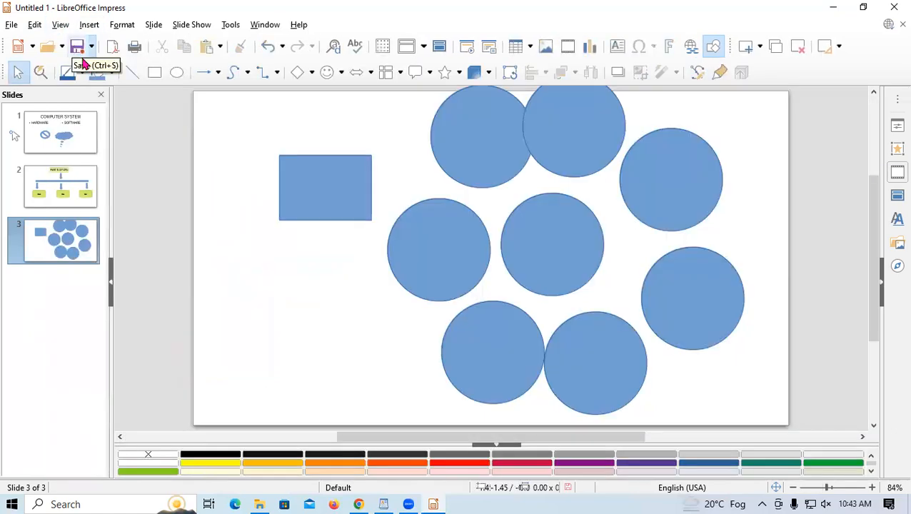
Step: Show the rulers and move the upper-left circle slightly down and left, clear of the top circle
click(63, 26)
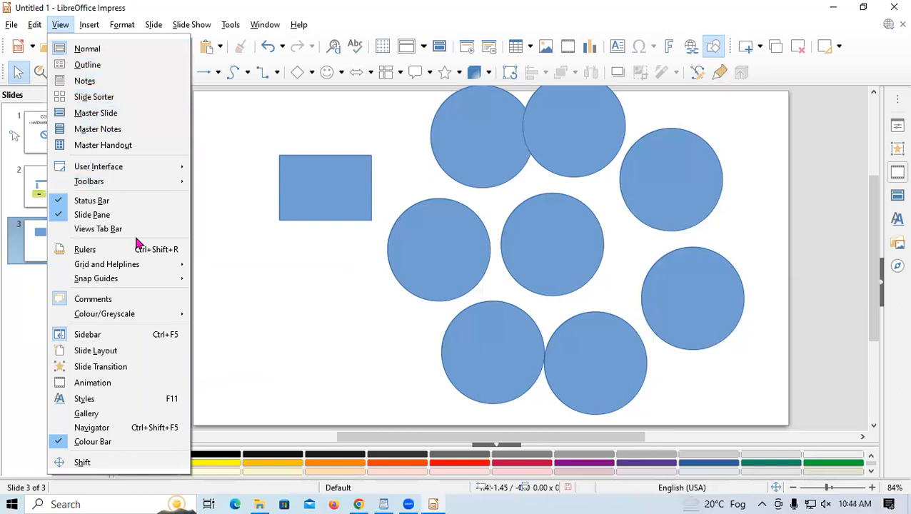
mouse_move(169, 166)
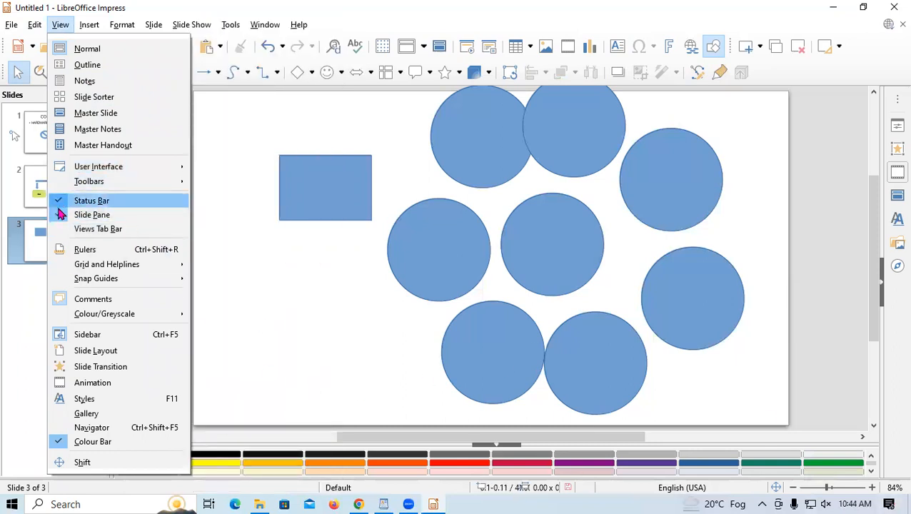
mouse_move(108, 270)
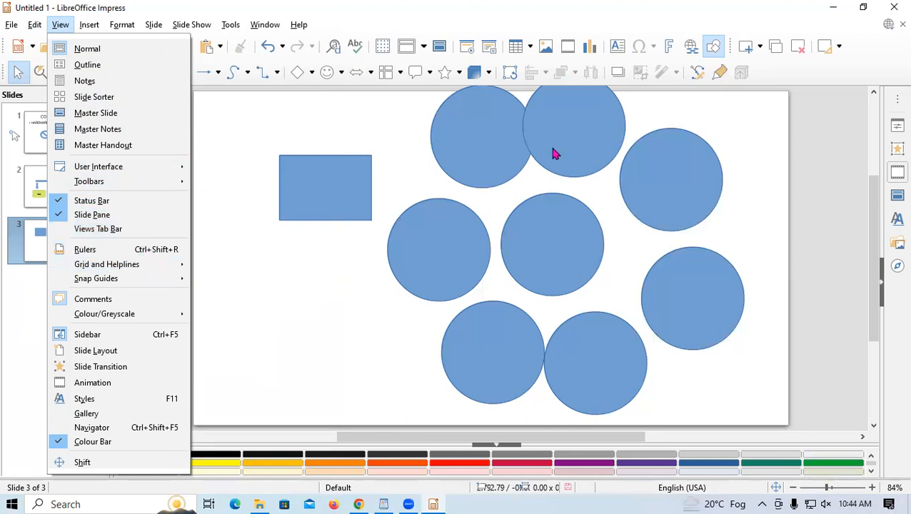
click(285, 146)
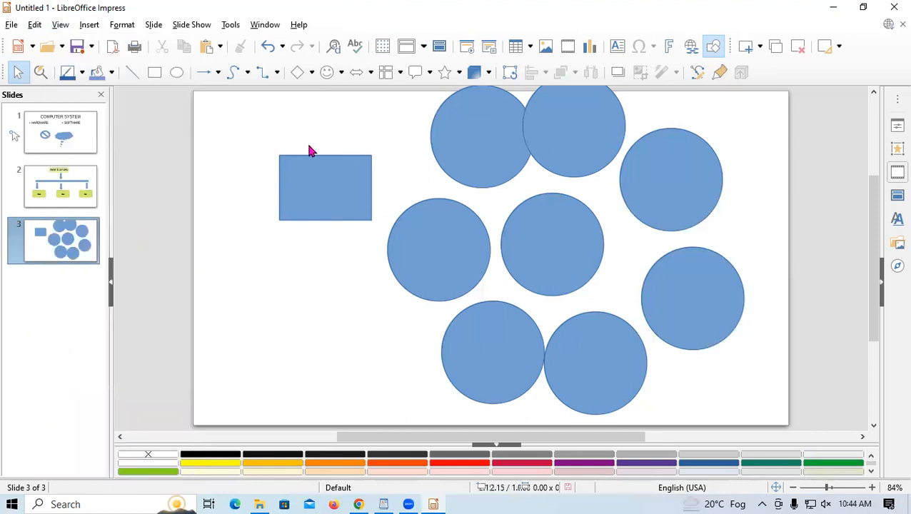
key(ctrl+shift+r)
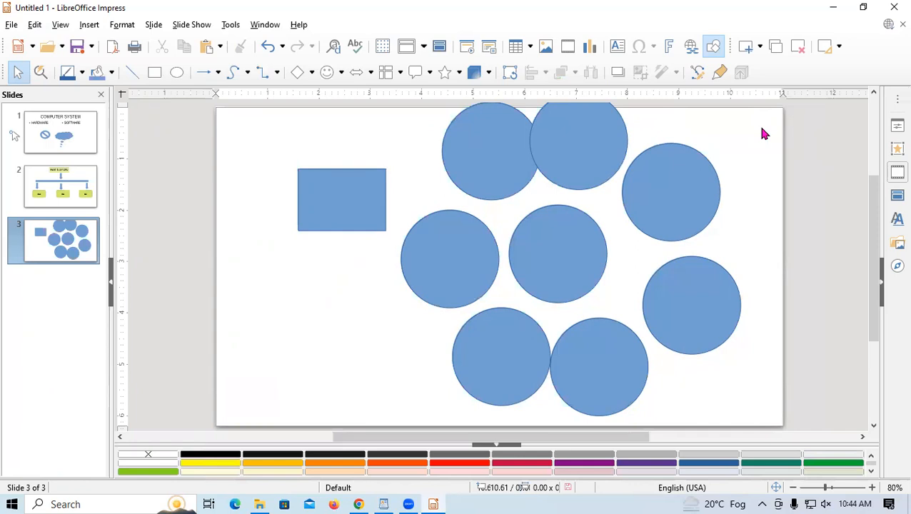
drag(480, 151, 471, 159)
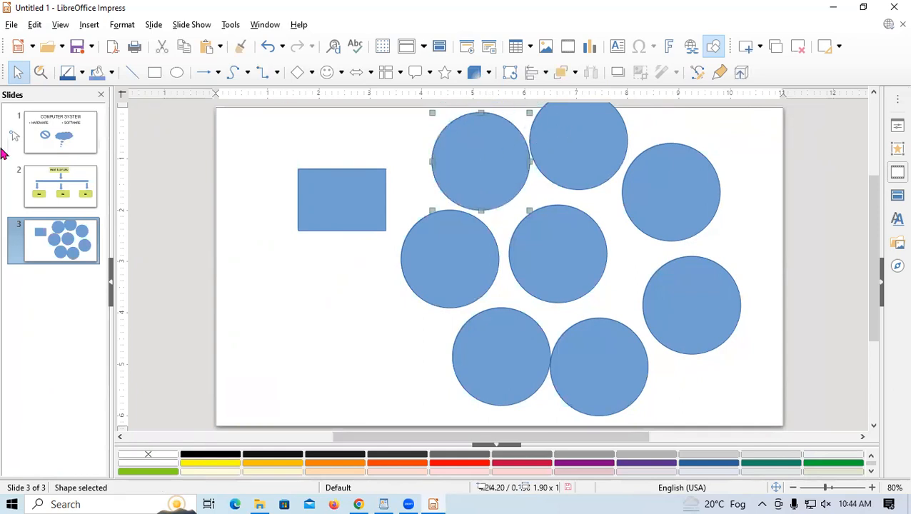
Step: Hide the sidebar, show it again while shifting the slide view, and leave the sidebar hidden
click(60, 25)
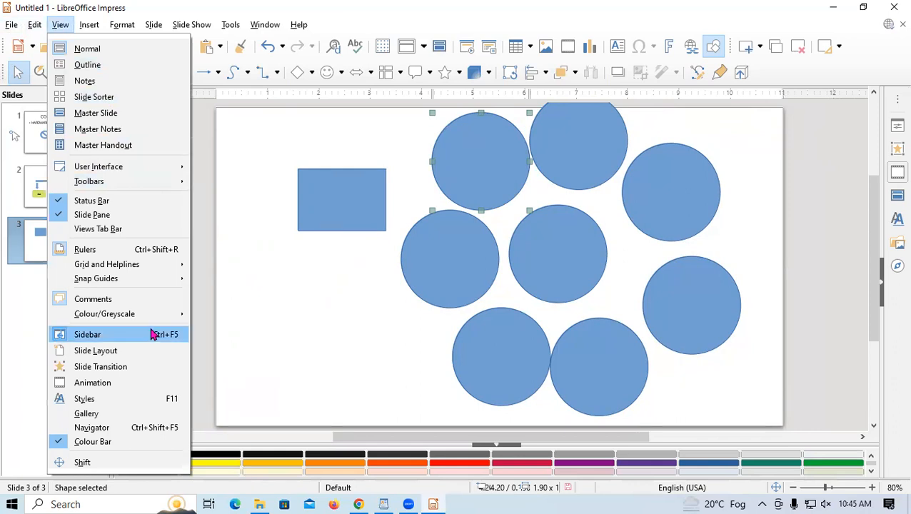
click(154, 334)
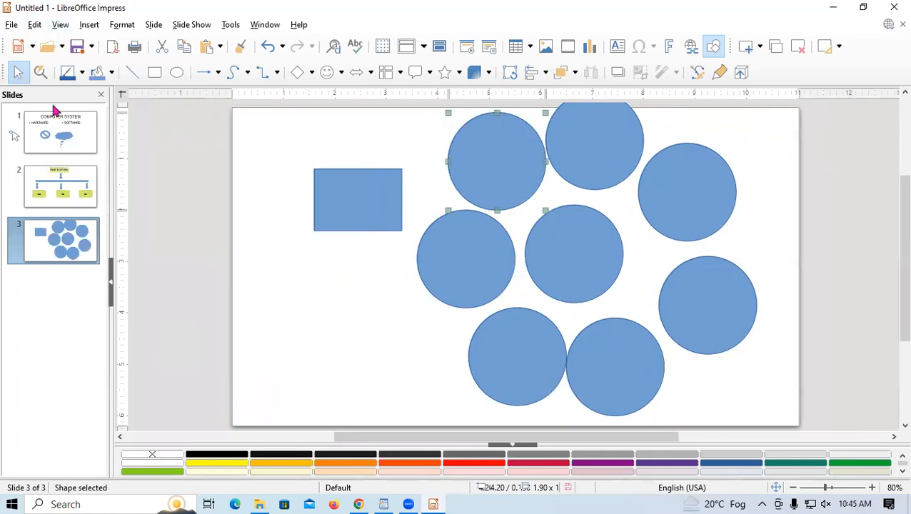
click(61, 26)
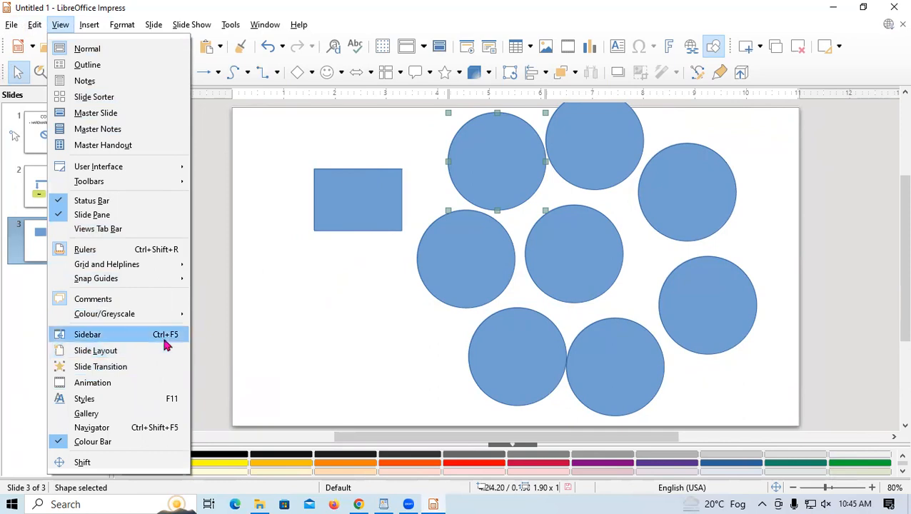
click(163, 339)
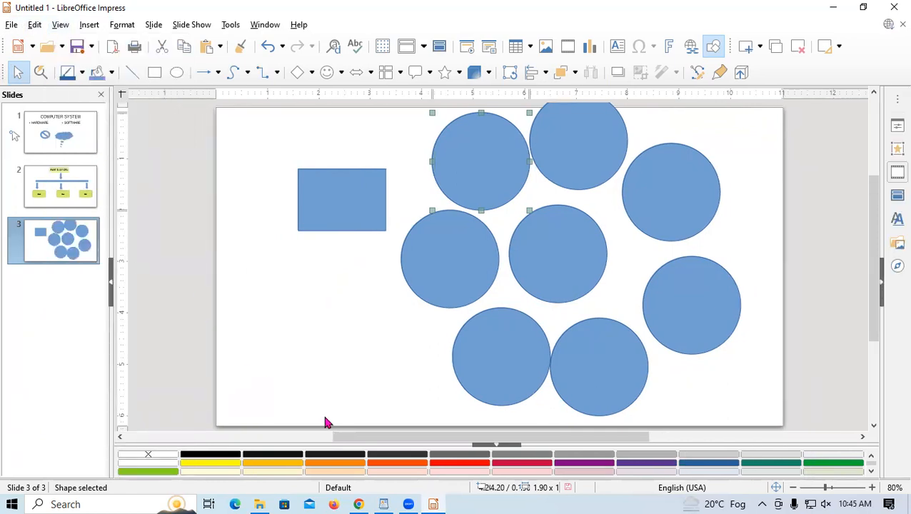
drag(393, 438, 321, 437)
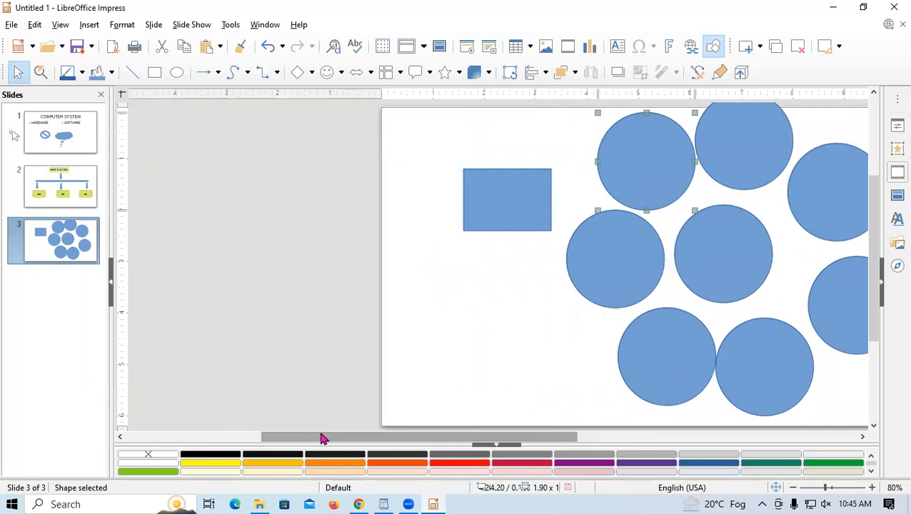
click(58, 26)
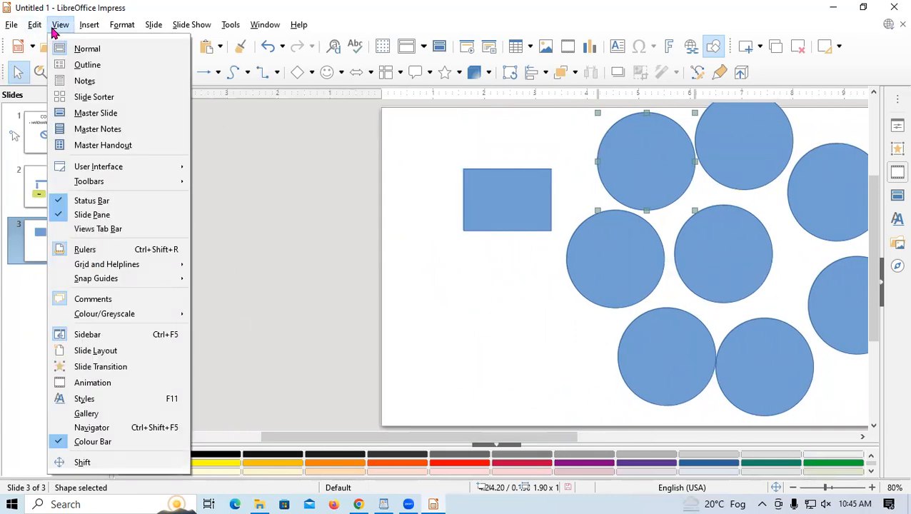
click(100, 335)
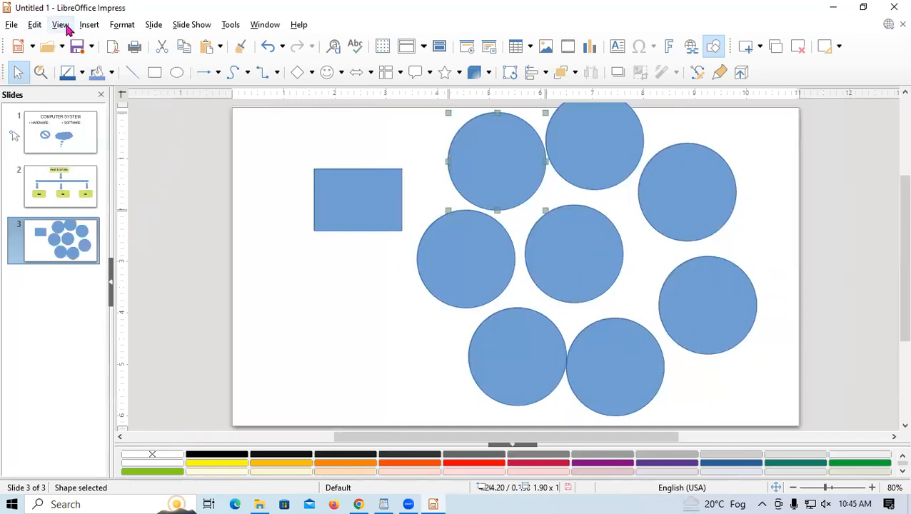
Step: Browse the Music folder for an audio or video file to insert, and close the dialog without inserting one
click(89, 24)
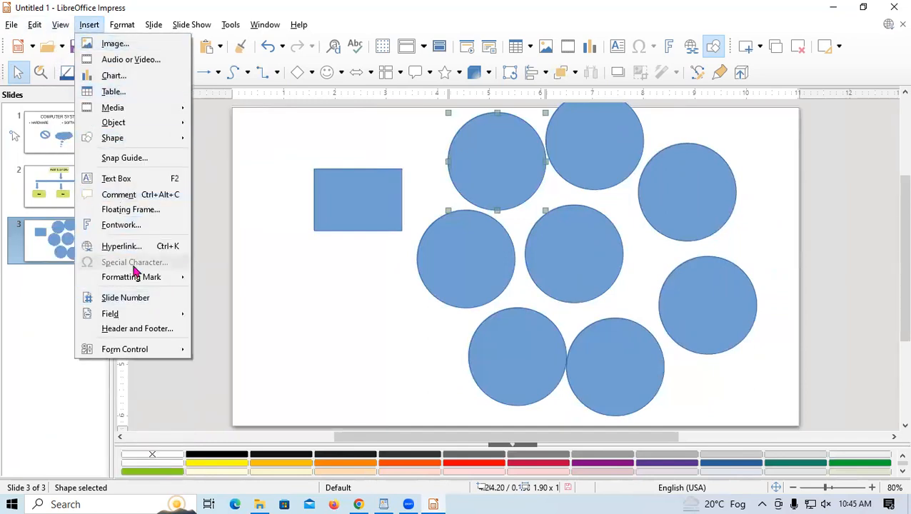
mouse_move(32, 29)
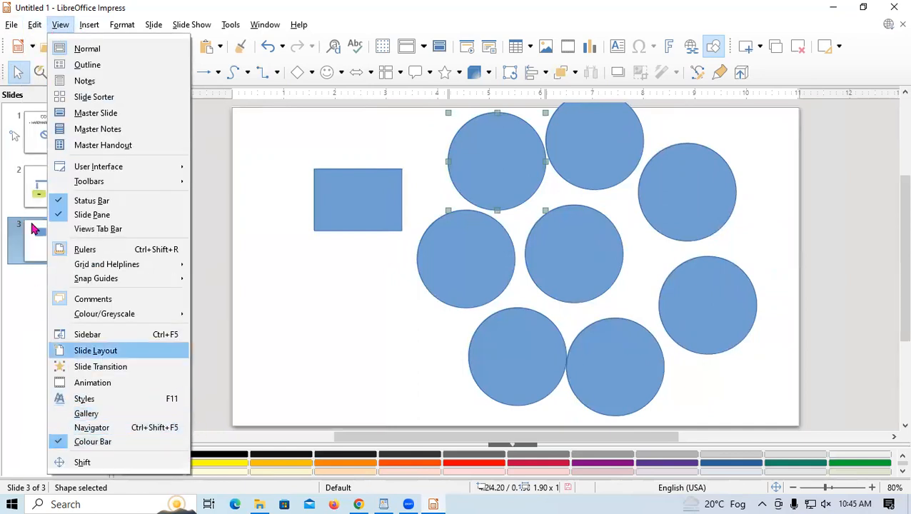
mouse_move(91, 26)
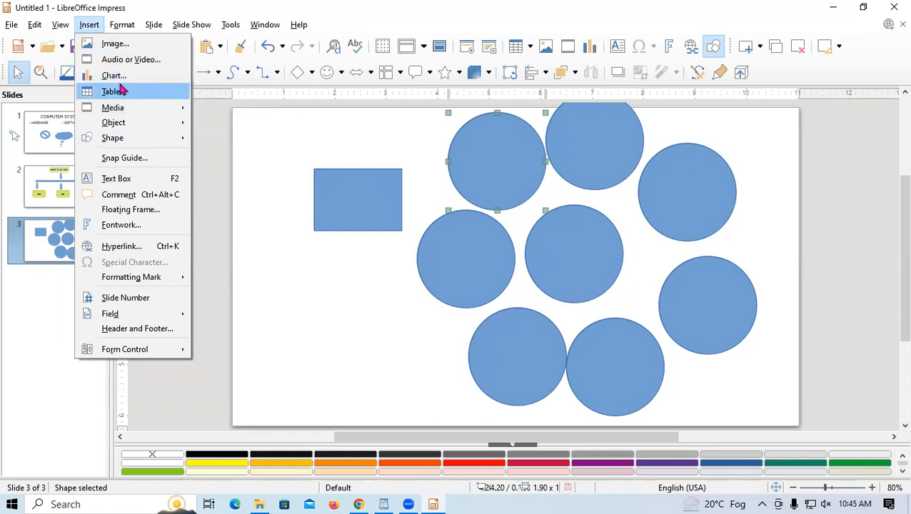
click(142, 59)
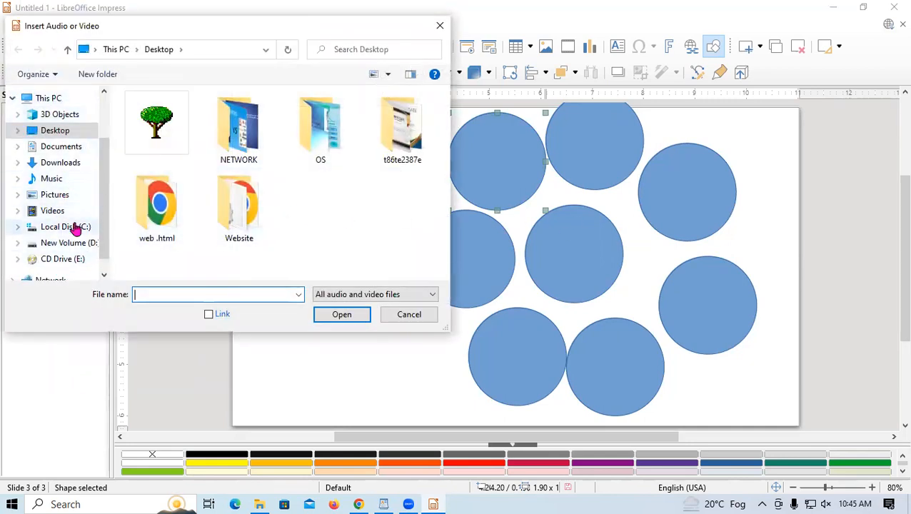
click(51, 179)
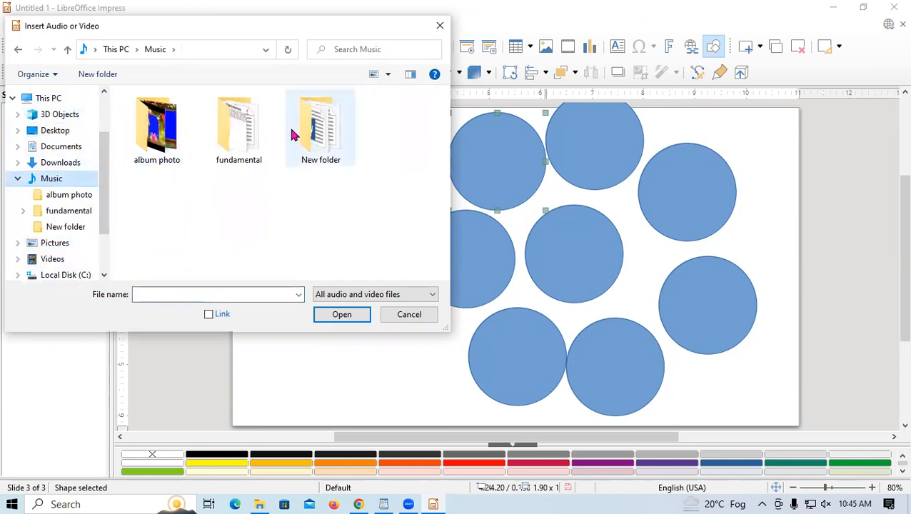
click(317, 146)
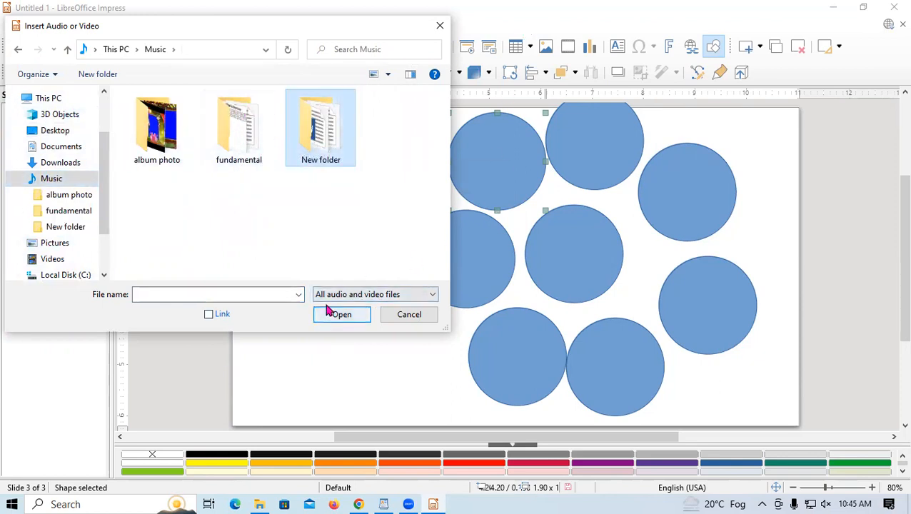
click(440, 25)
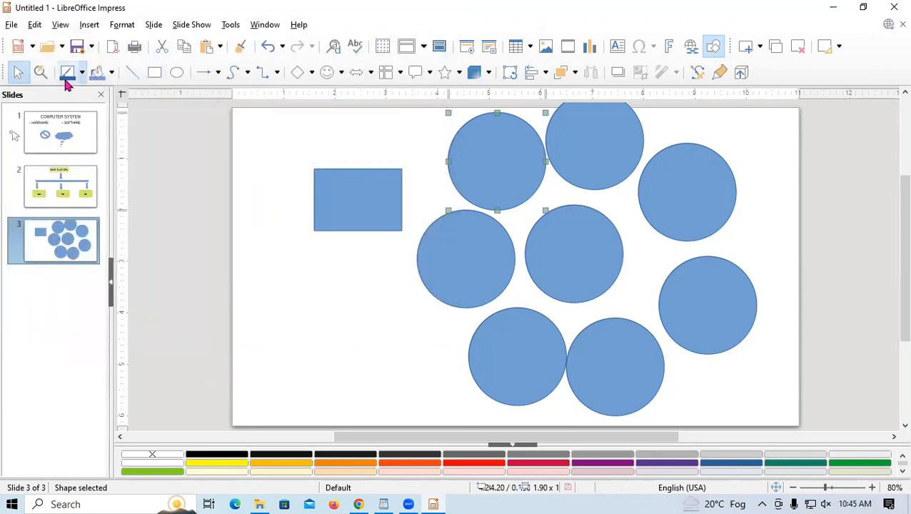
Step: Draw an empty text box about 1.40 wide on slide 3, below the rectangle
click(88, 26)
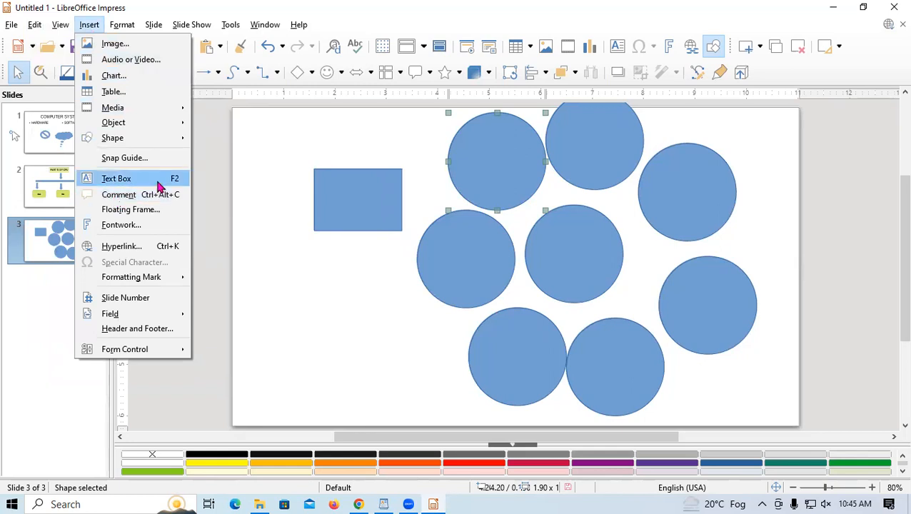
click(341, 289)
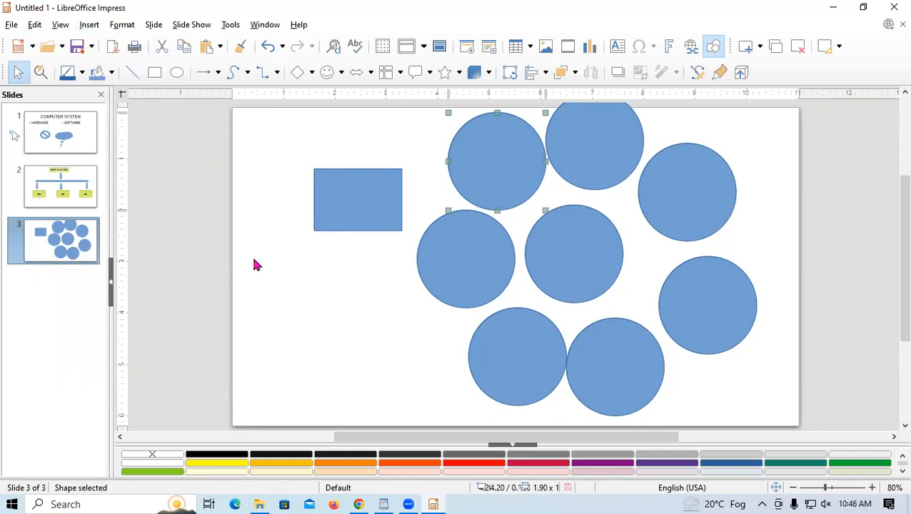
key(F2)
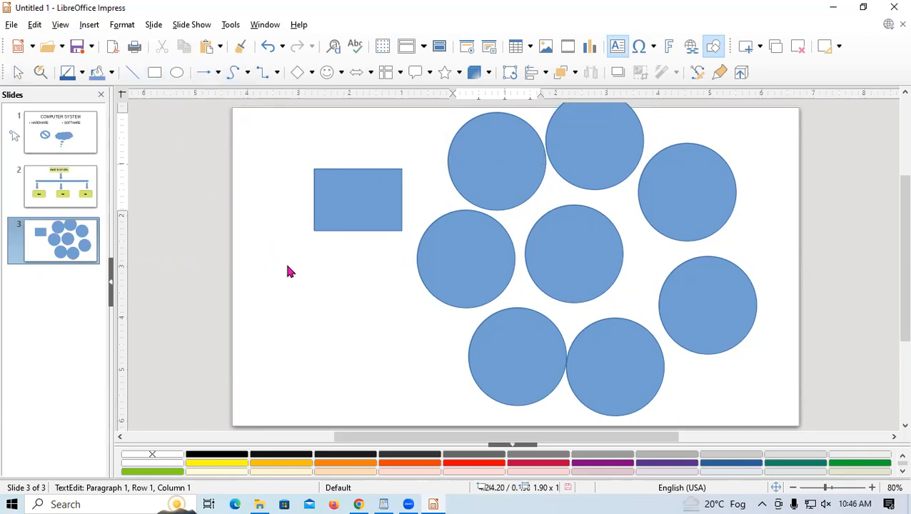
drag(300, 312, 372, 370)
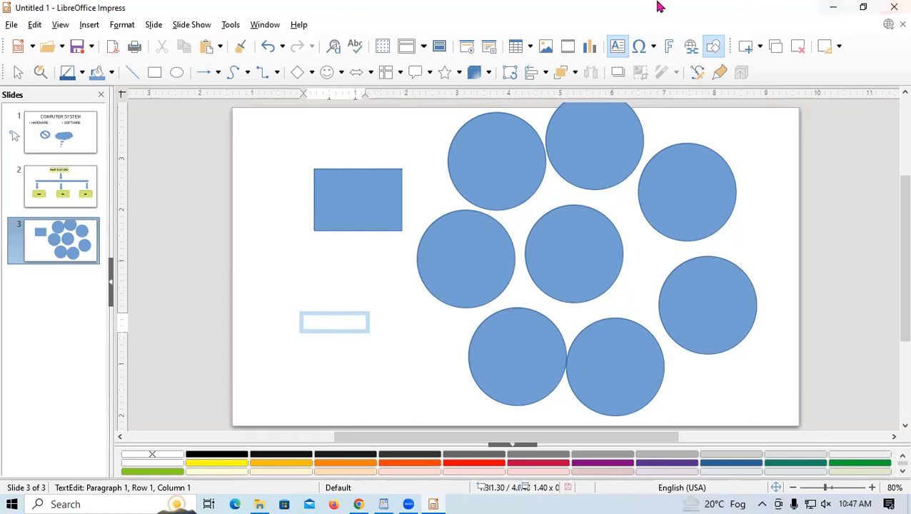
Step: Examine the object types offered for a new OLE object and close the dialog without inserting one
click(87, 25)
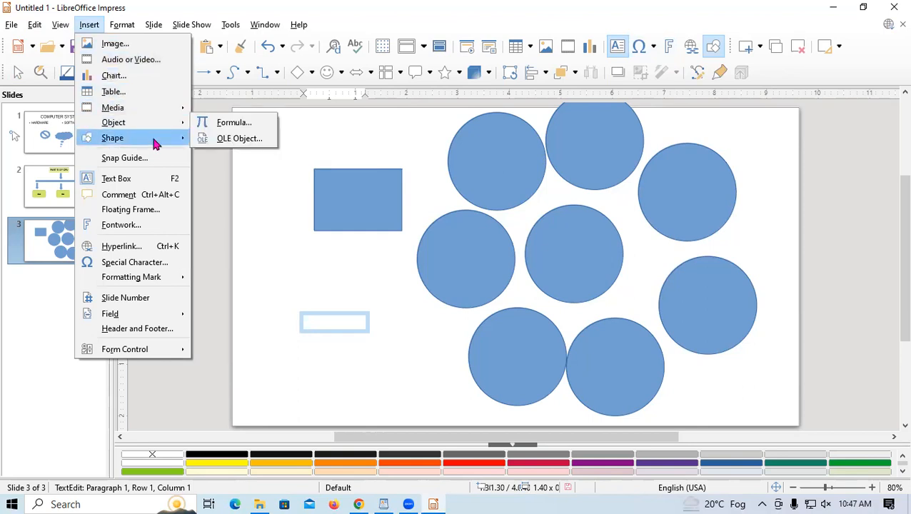
click(174, 126)
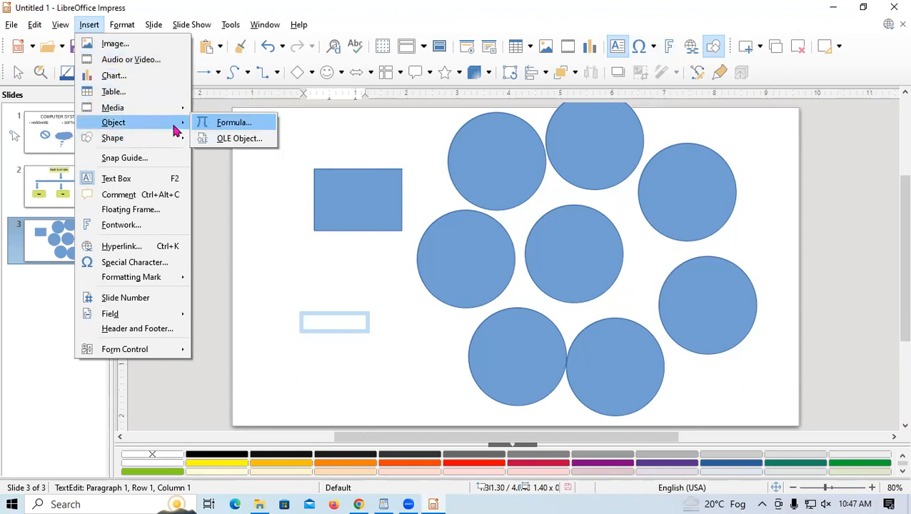
click(198, 138)
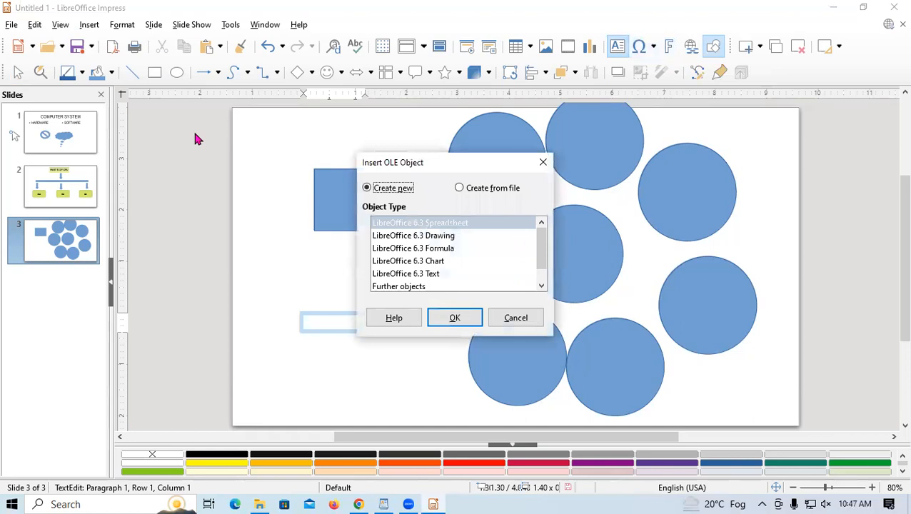
click(547, 163)
click(121, 25)
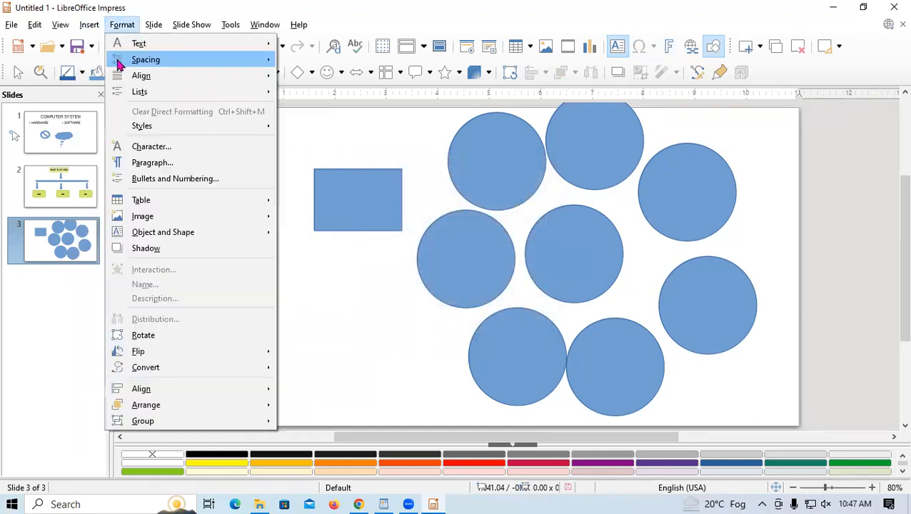
mouse_move(89, 24)
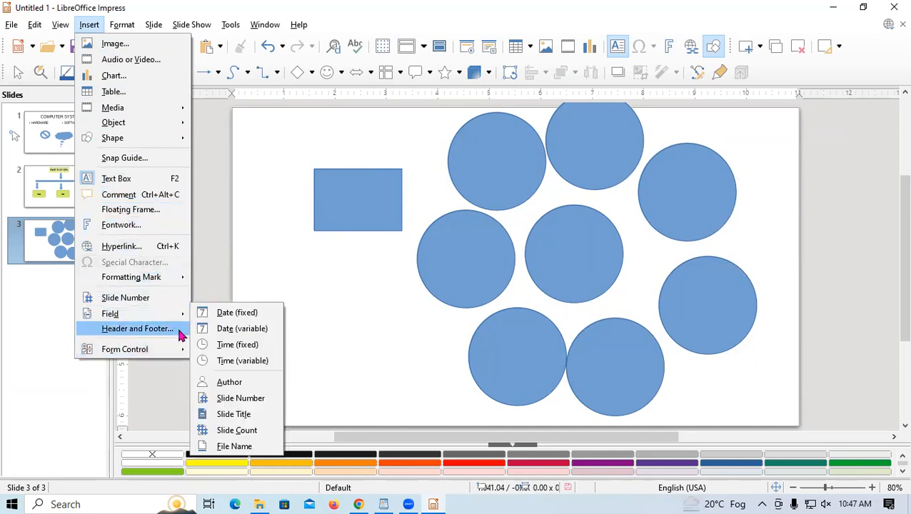
mouse_move(177, 319)
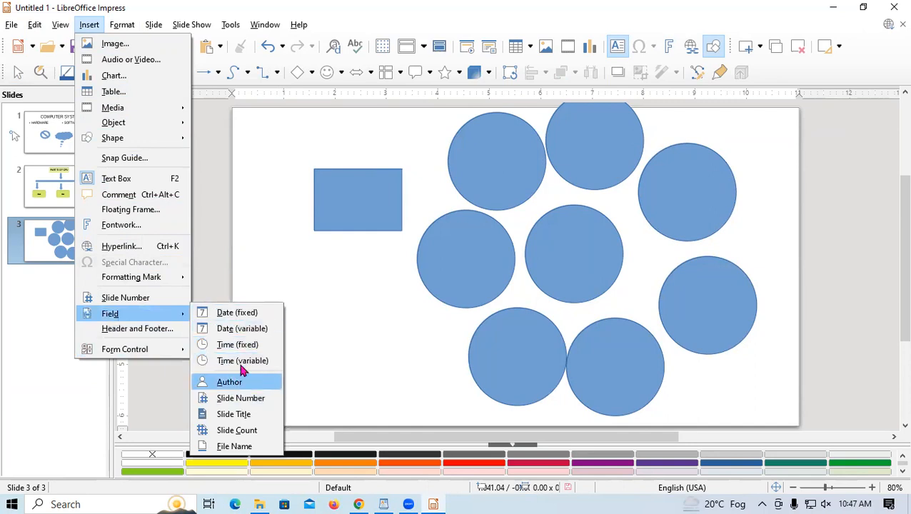
mouse_move(119, 28)
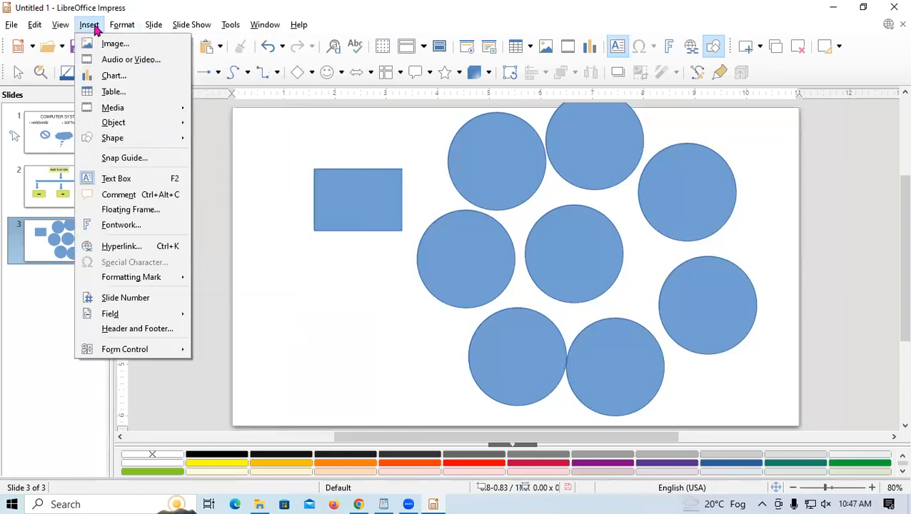
mouse_move(160, 357)
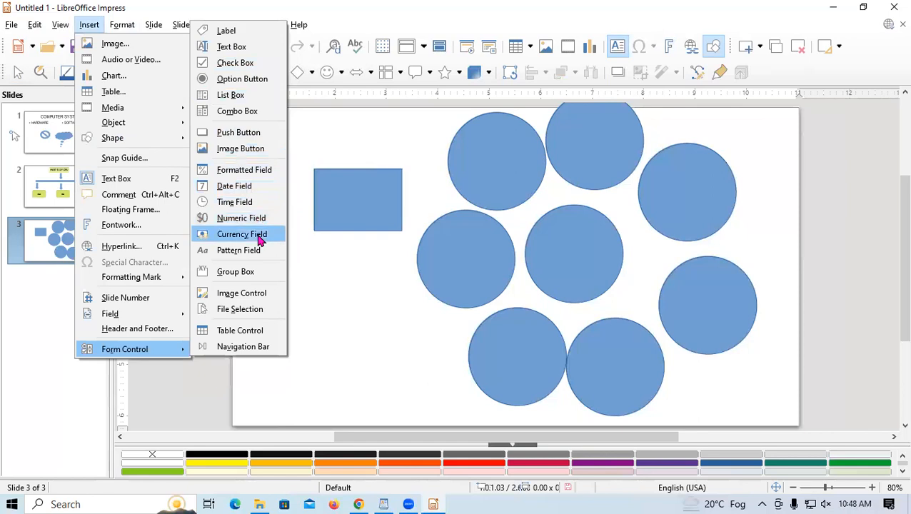
click(150, 10)
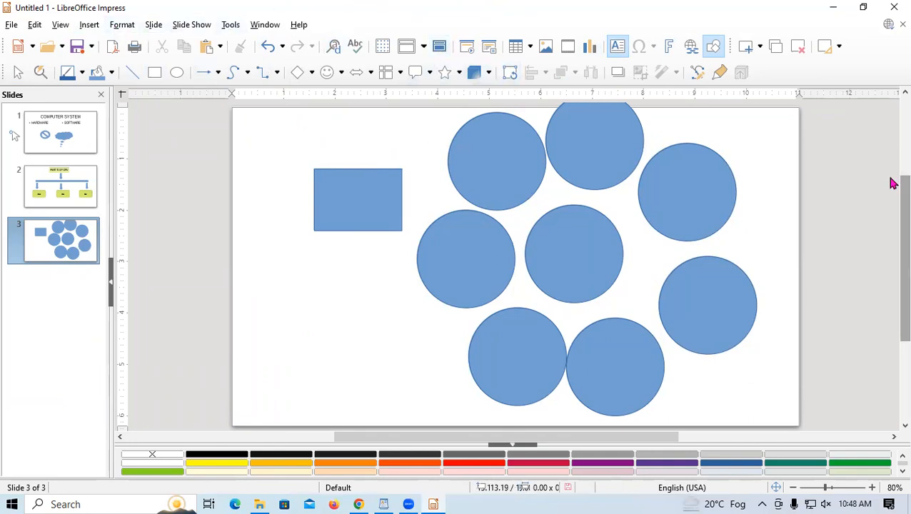
Step: Launch Microsoft Word from the Run dialog and create a blank document
key(super+r)
text(WIN)
key(Down)
key(Return)
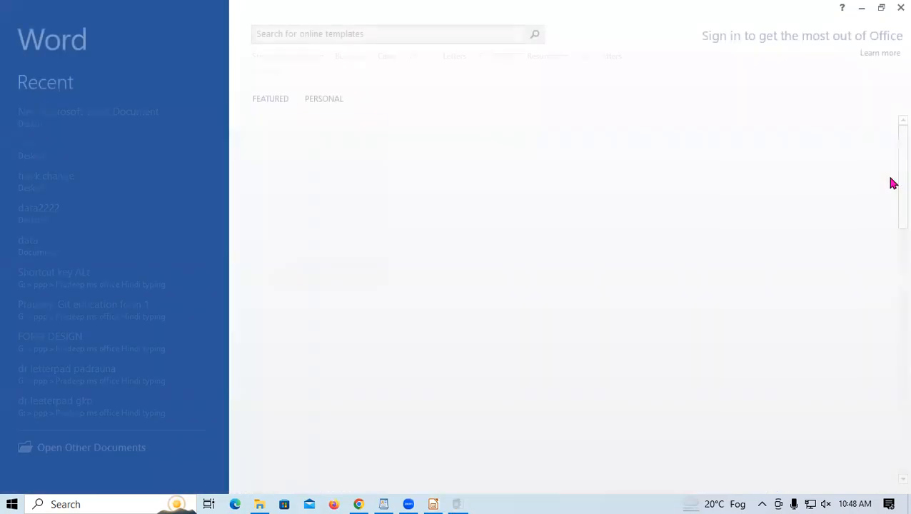
click(342, 207)
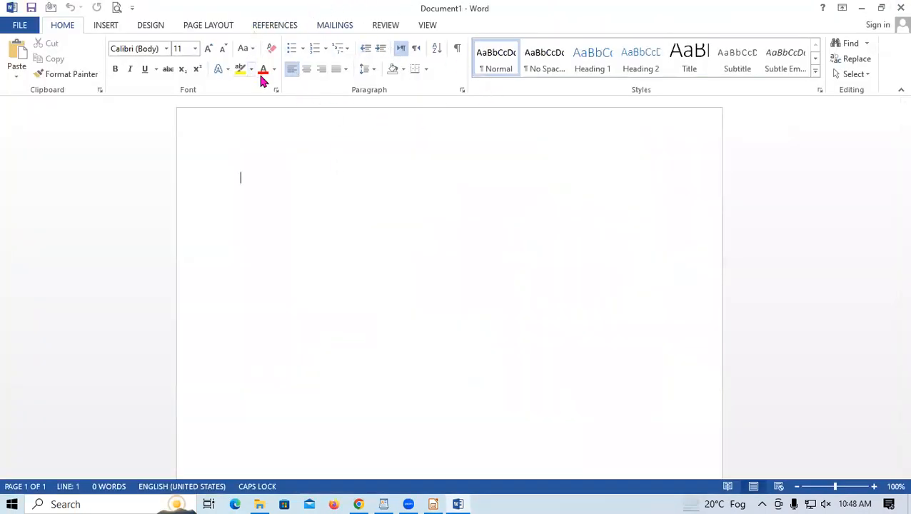
Step: Launch Excel from the Run dialog with "EXCEL", dismiss the default-program question and create a blank workbook
key(super+r)
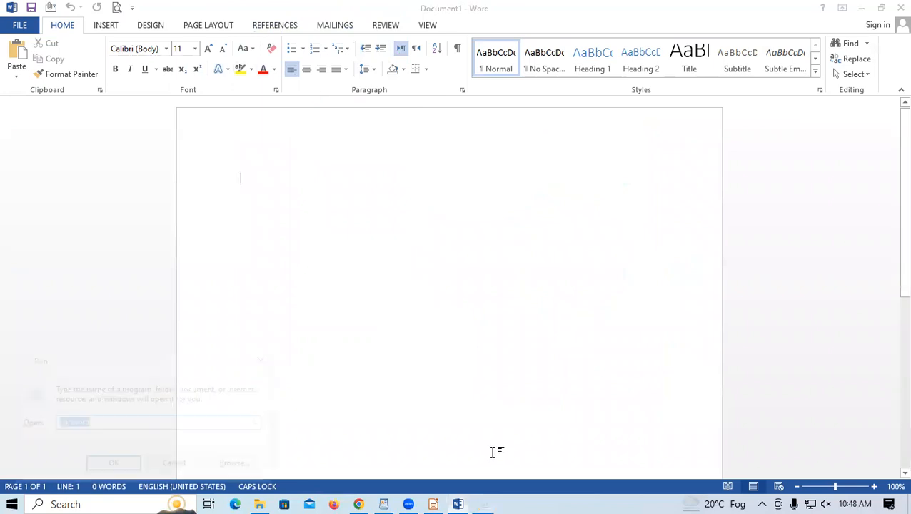
text(E)
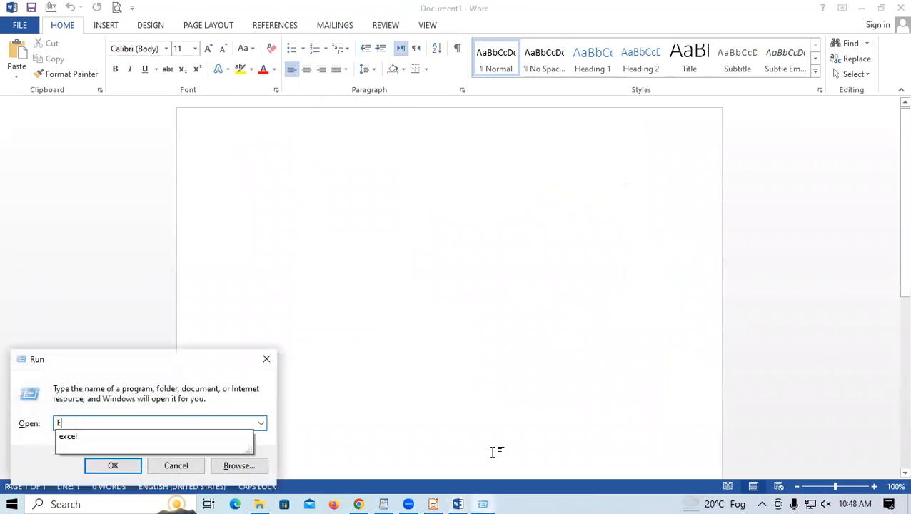
text(XCEL)
key(Return)
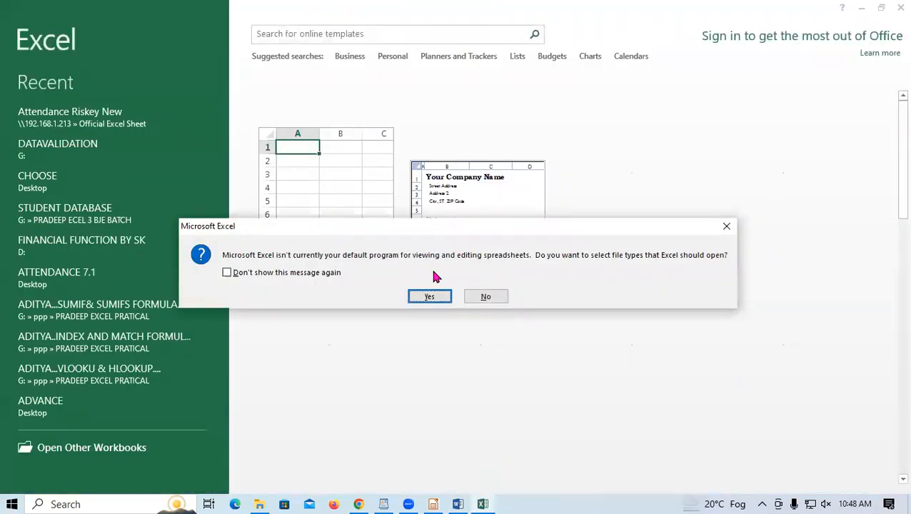
click(727, 227)
click(330, 169)
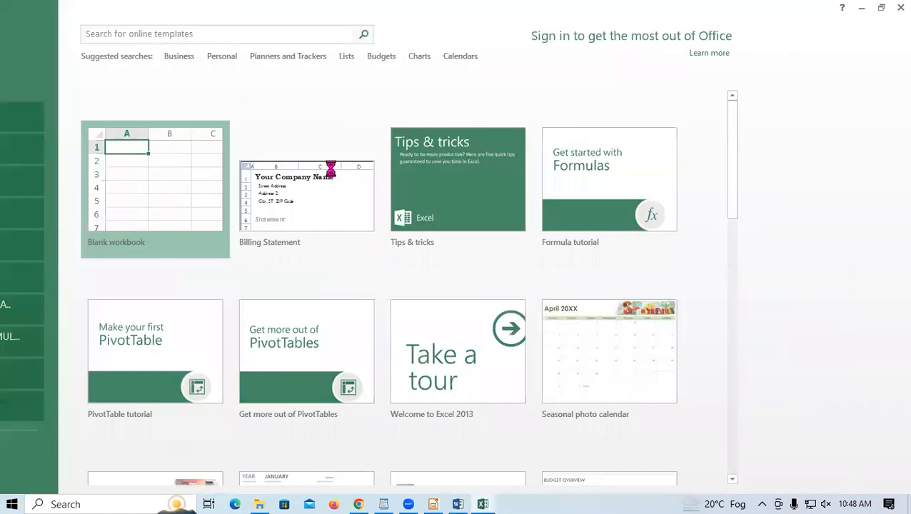
Step: Examine the number formats offered for cell H2, and close Excel and Word to return to Impress
click(331, 171)
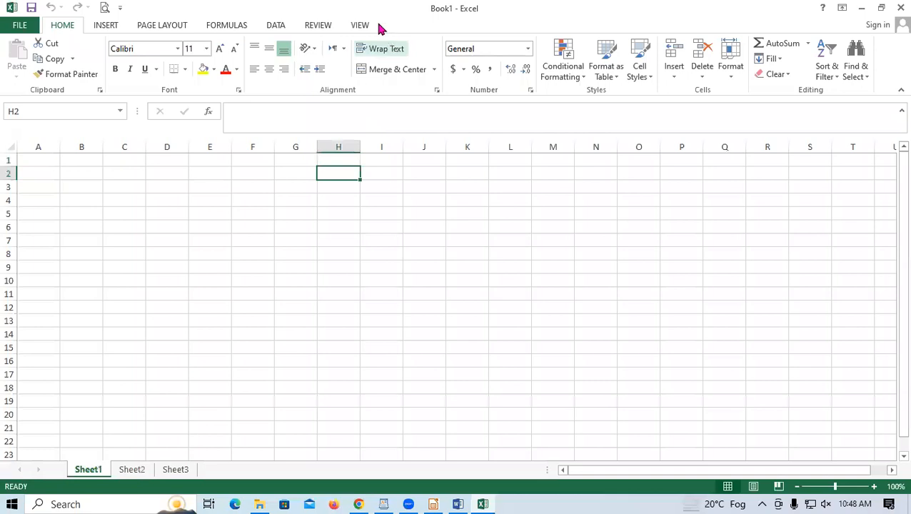
click(529, 50)
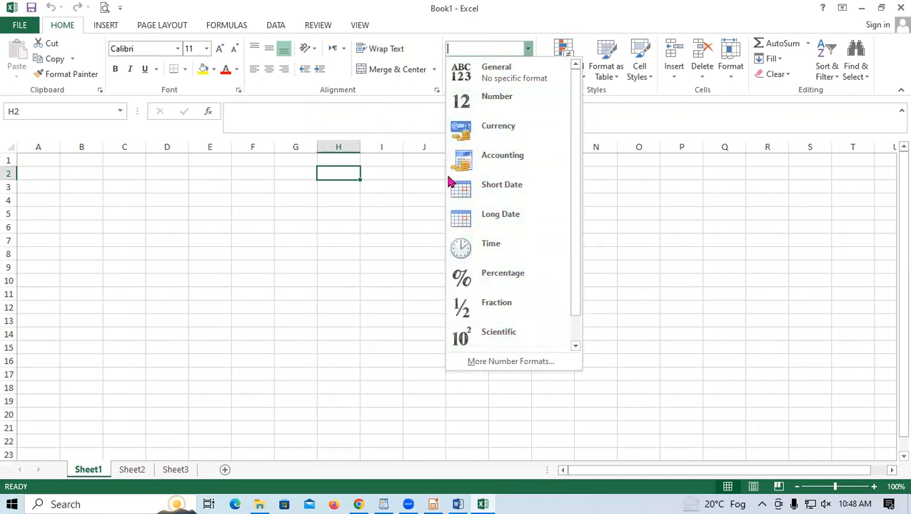
click(898, 7)
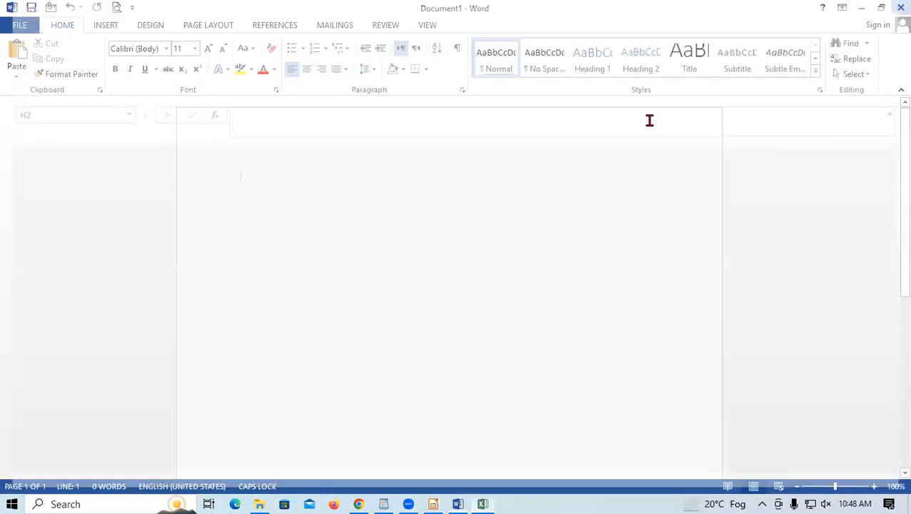
click(898, 6)
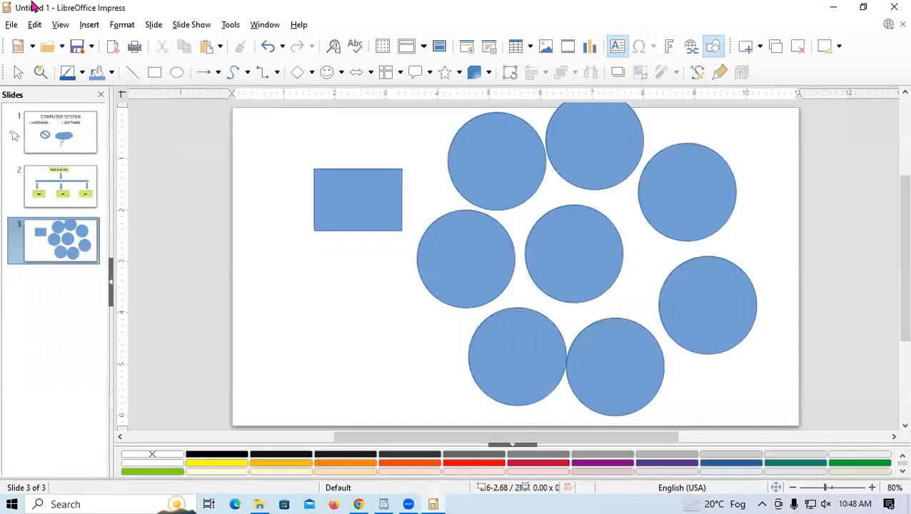
Step: Examine Impress's paragraph spacing and text formatting options and the slide layouts on offer
click(118, 28)
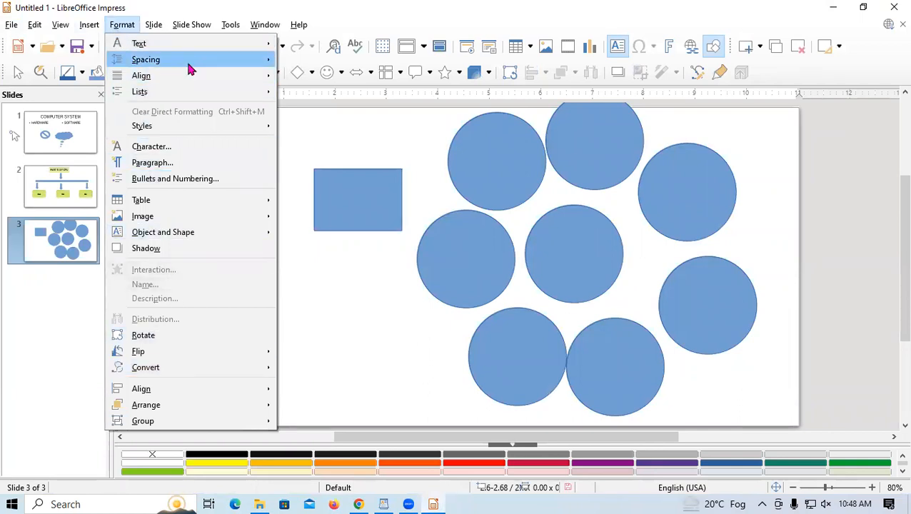
mouse_move(190, 67)
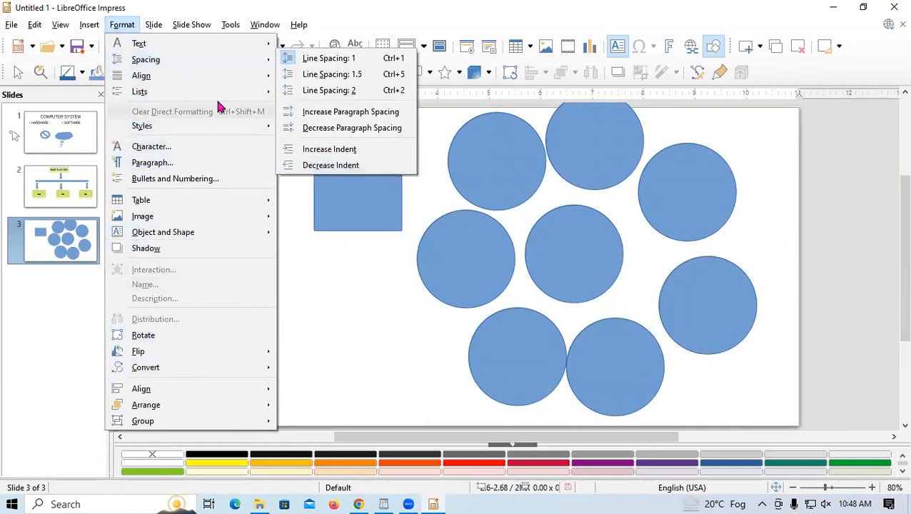
mouse_move(202, 47)
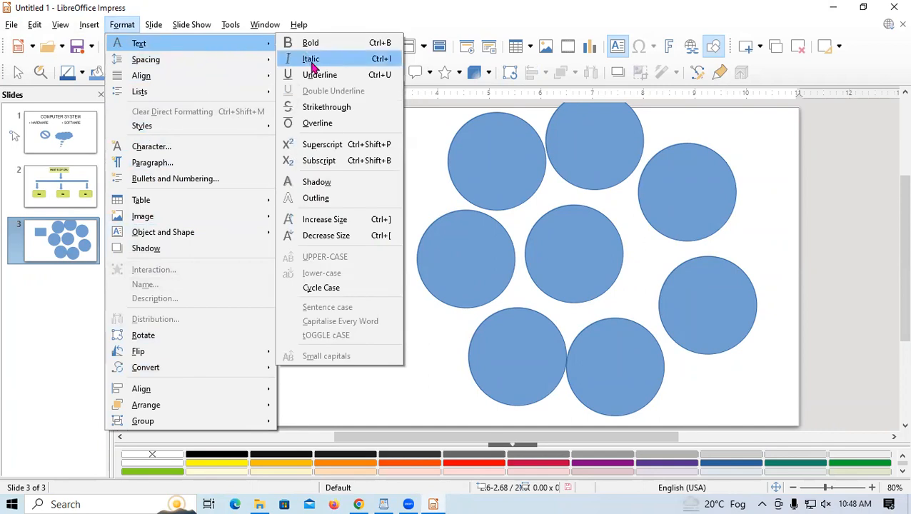
mouse_move(152, 30)
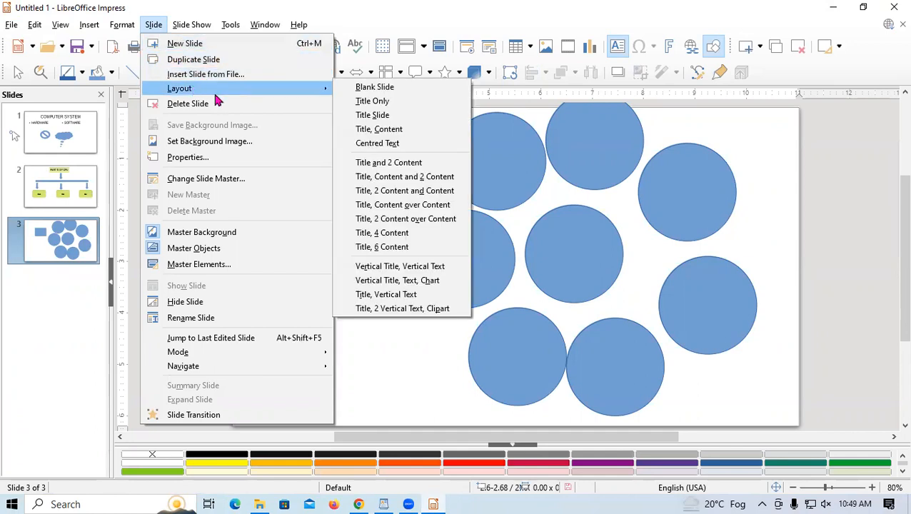
Step: Select slide 1, "COMPUTER SYSTEM", and examine the layouts and slide commands available for it
click(78, 137)
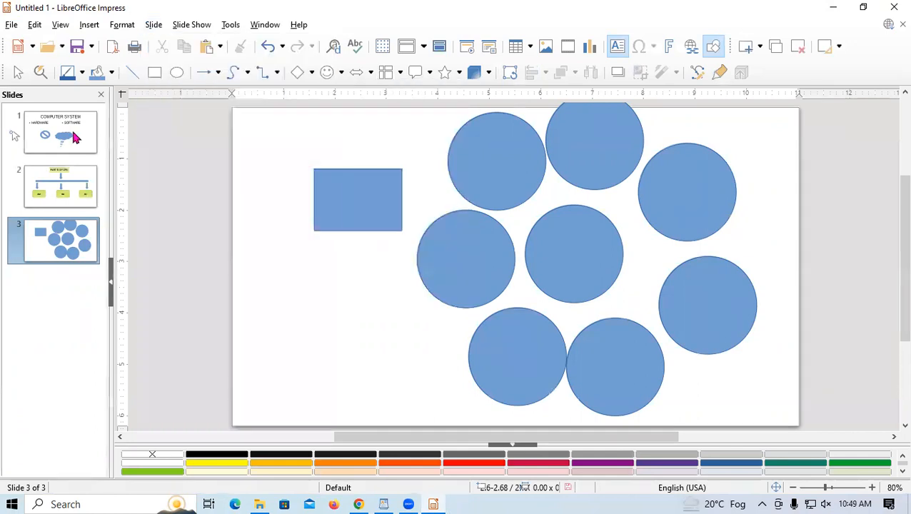
right_click(78, 138)
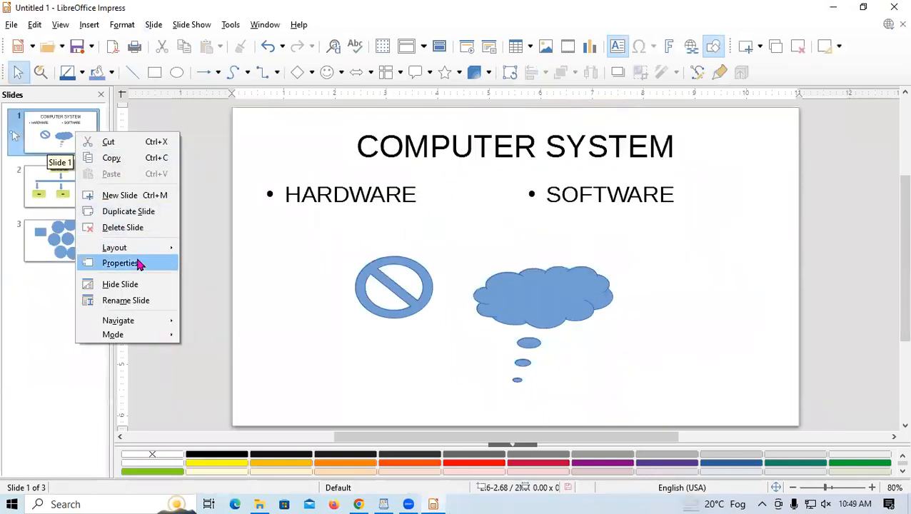
mouse_move(139, 259)
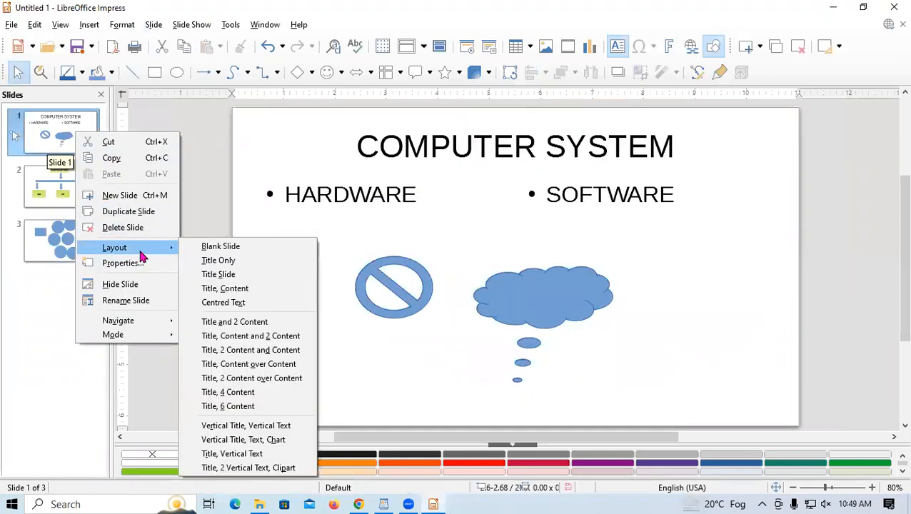
click(146, 25)
click(154, 25)
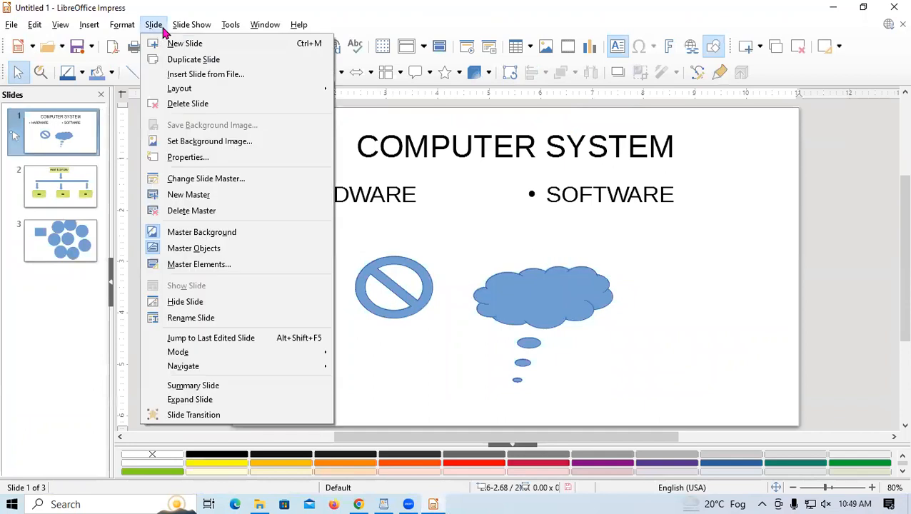